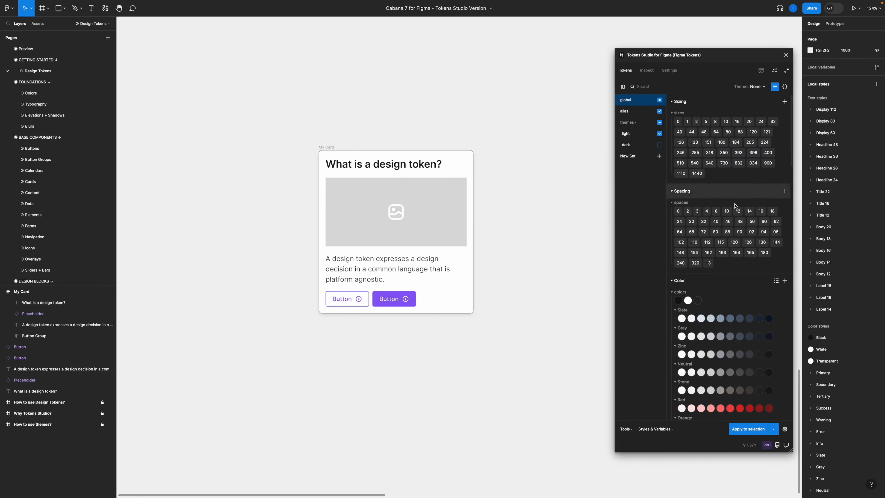
Look through the global token set, from sizing, spacing and color to the typography primitives
{"action": "scroll", "coordinate": [737, 205], "scroll_direction": "down", "scroll_amount": 5}
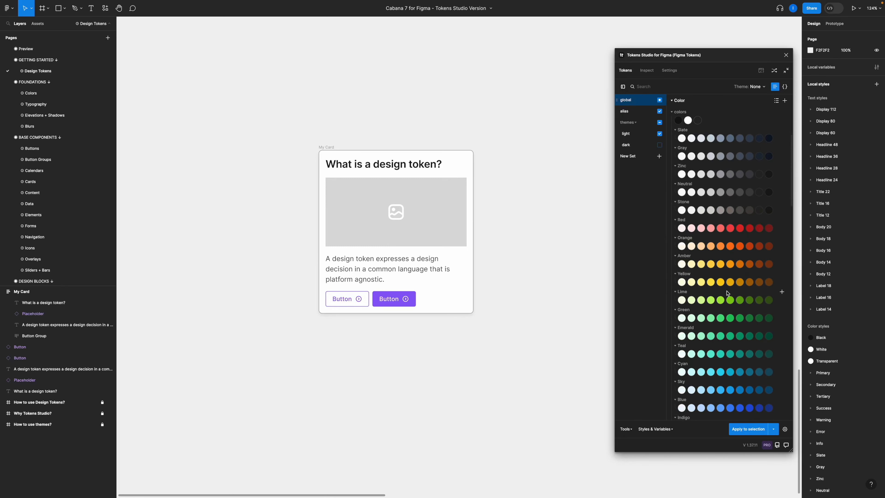
{"action": "scroll", "coordinate": [728, 294], "scroll_direction": "down", "scroll_amount": 15}
{"action": "scroll", "coordinate": [728, 297], "scroll_direction": "down", "scroll_amount": 5}
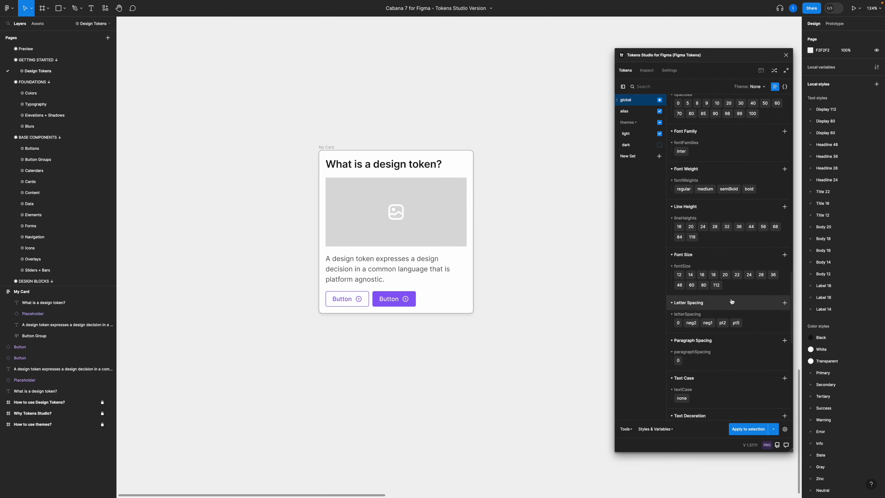
{"action": "scroll", "coordinate": [732, 302], "scroll_direction": "down", "scroll_amount": 4}
{"action": "scroll", "coordinate": [732, 301], "scroll_direction": "up", "scroll_amount": 15}
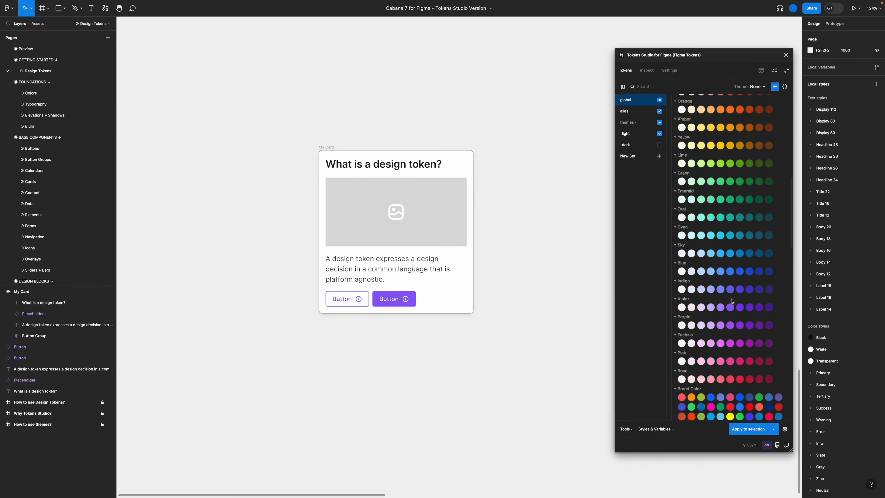
{"action": "scroll", "coordinate": [732, 301], "scroll_direction": "up", "scroll_amount": 5}
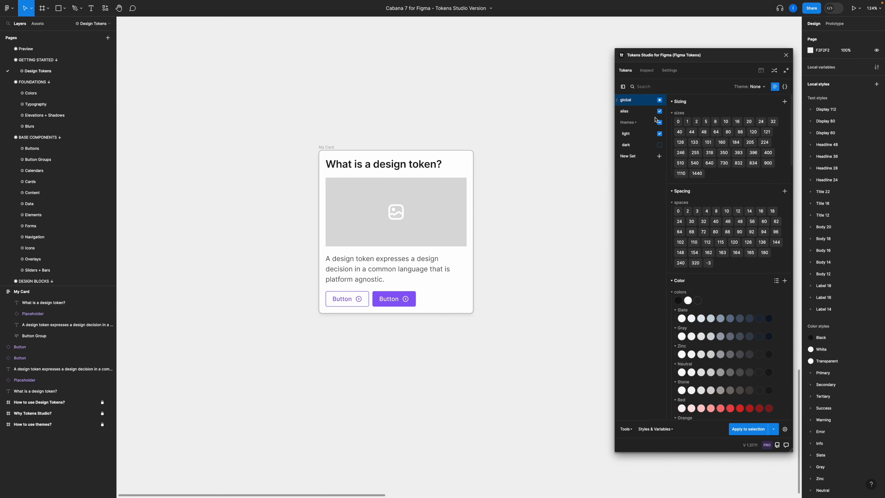
Examine the alias token set and the references behind its sizing, spacing, color, gradient, box shadow and typography tokens
{"action": "left_click", "coordinate": [644, 112]}
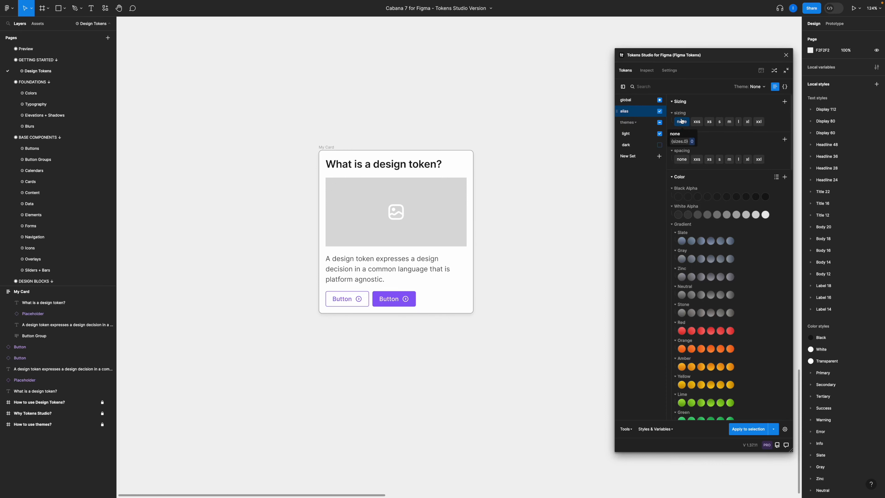
{"action": "mouse_move", "coordinate": [696, 126]}
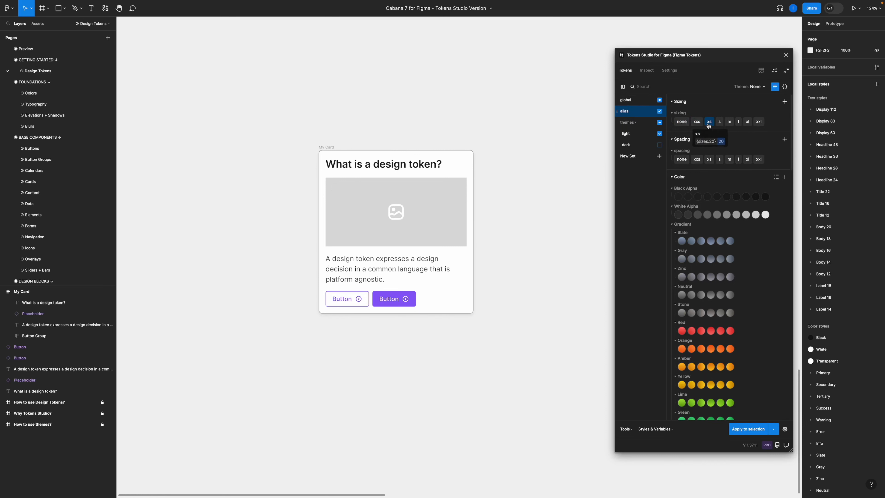
{"action": "mouse_move", "coordinate": [683, 161]}
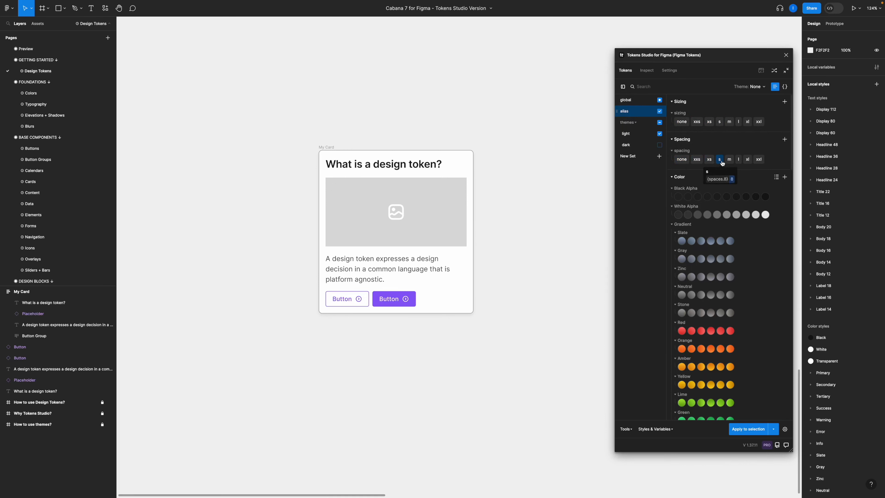
{"action": "scroll", "coordinate": [760, 258], "scroll_direction": "down", "scroll_amount": 3}
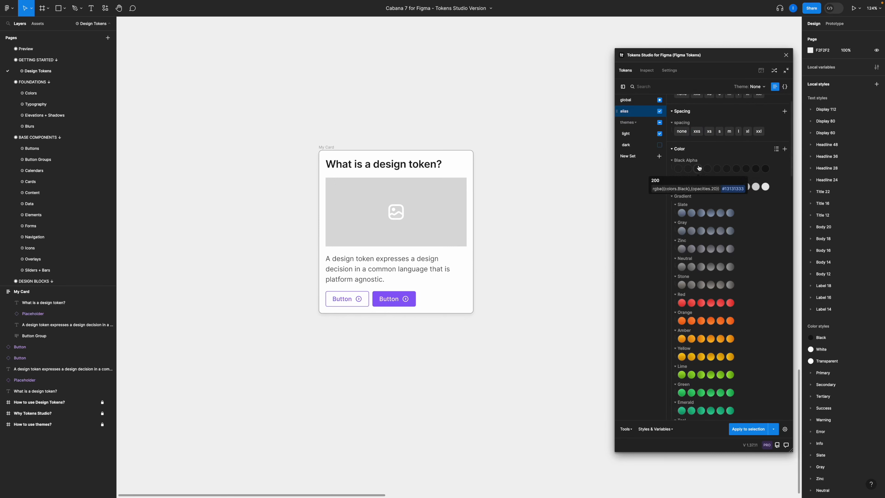
{"action": "mouse_move", "coordinate": [685, 189]}
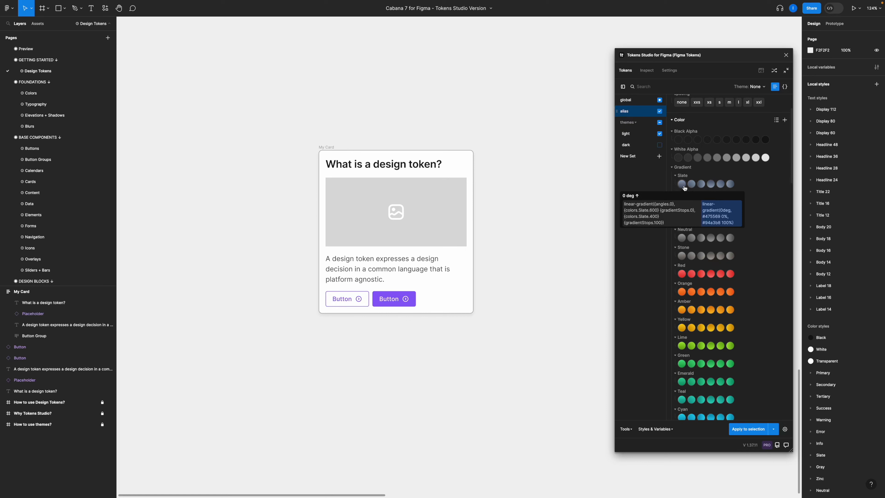
{"action": "scroll", "coordinate": [684, 189], "scroll_direction": "down", "scroll_amount": 10}
{"action": "scroll", "coordinate": [744, 303], "scroll_direction": "down", "scroll_amount": 1}
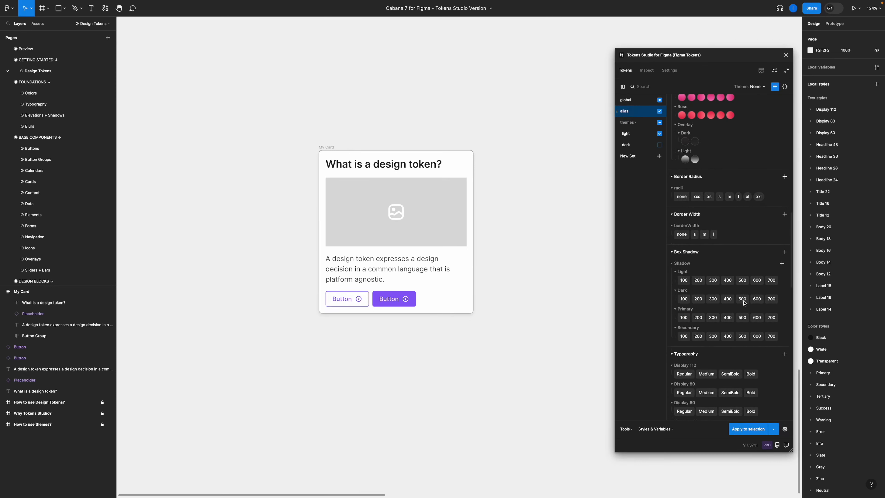
{"action": "scroll", "coordinate": [699, 250], "scroll_direction": "down", "scroll_amount": 2}
{"action": "mouse_move", "coordinate": [680, 226]}
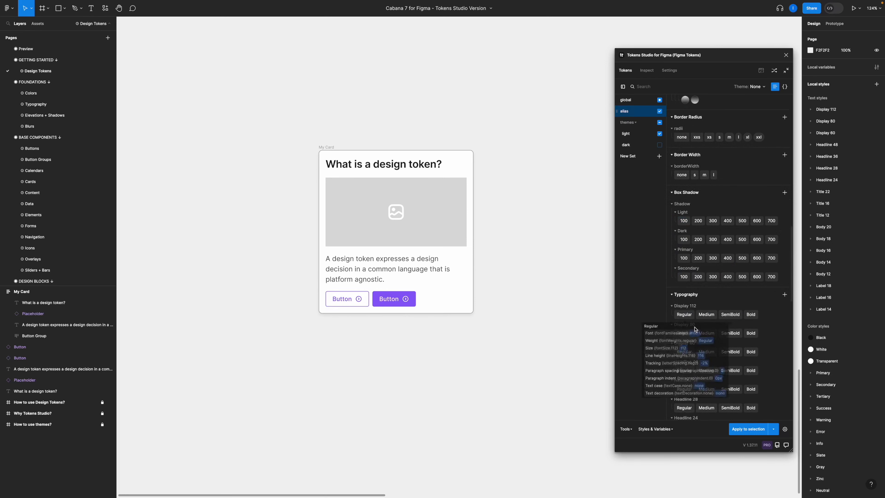
{"action": "scroll", "coordinate": [688, 317], "scroll_direction": "down", "scroll_amount": 2}
{"action": "scroll", "coordinate": [690, 320], "scroll_direction": "down", "scroll_amount": 6}
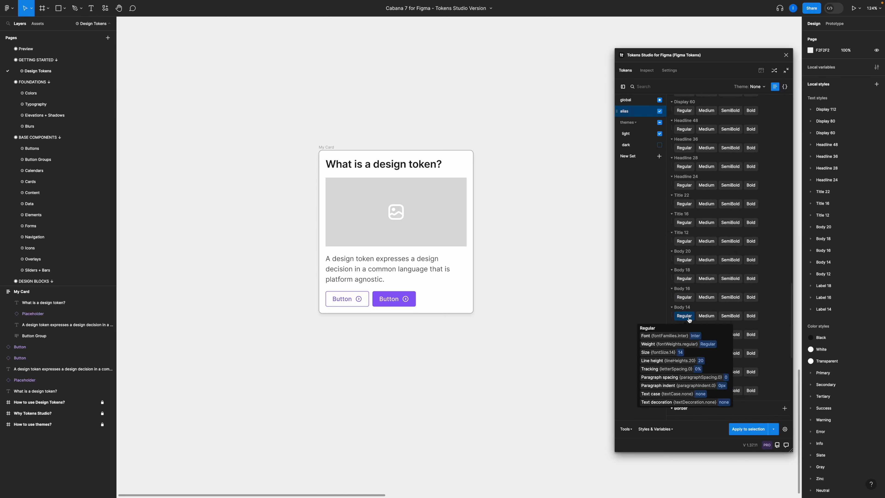
{"action": "scroll", "coordinate": [689, 319], "scroll_direction": "up", "scroll_amount": 15}
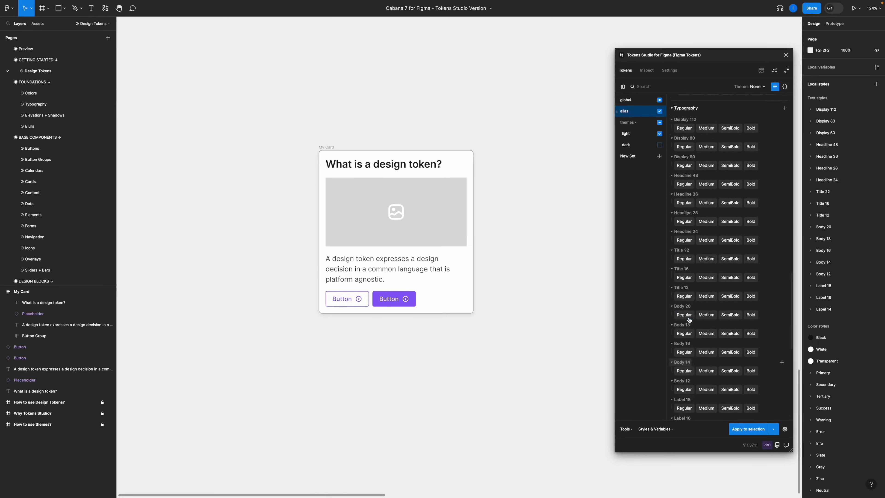
Compare the color tokens of the light and dark theme sets, including the dark page background
{"action": "left_click", "coordinate": [639, 136]}
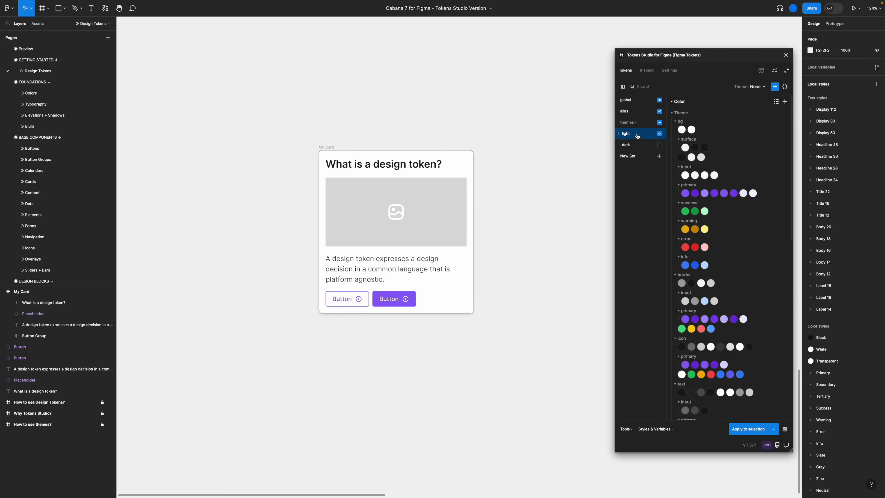
{"action": "left_click", "coordinate": [651, 146]}
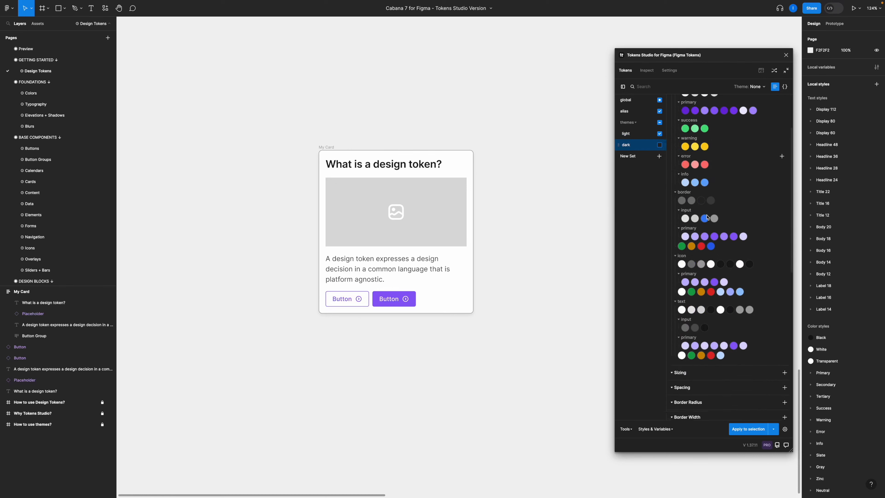
{"action": "mouse_move", "coordinate": [685, 132]}
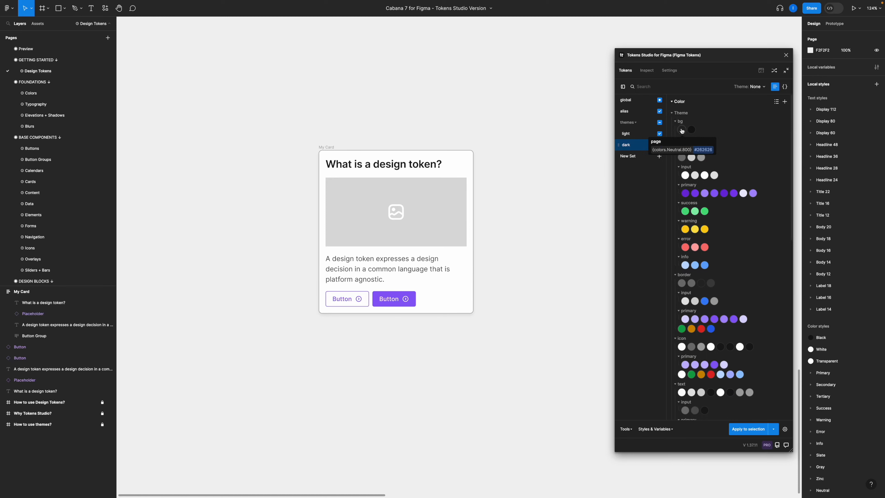
{"action": "left_click", "coordinate": [639, 135]}
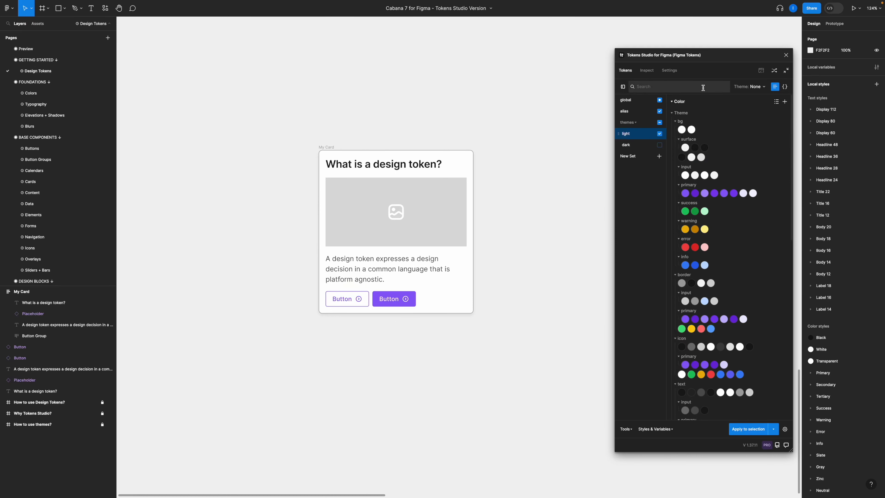
Inspect which token sets the Light theme uses in the theme management dialog, leaving it without saving
{"action": "left_click", "coordinate": [757, 90]}
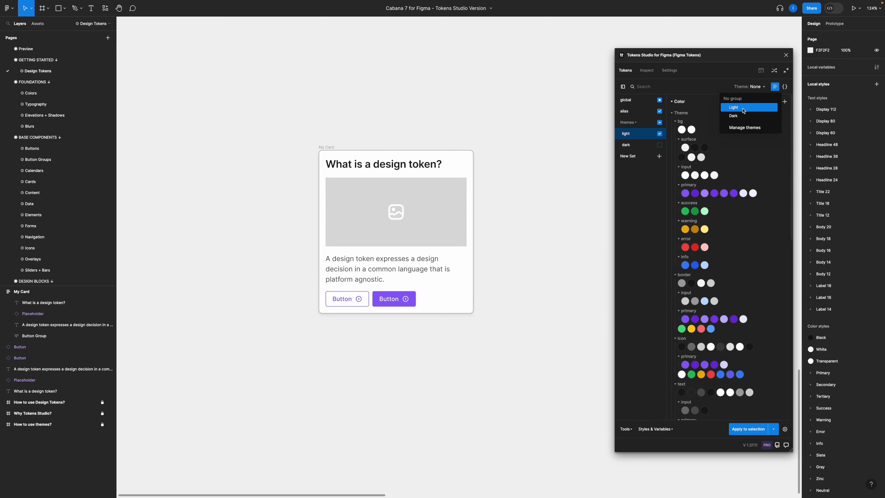
{"action": "left_click", "coordinate": [745, 127]}
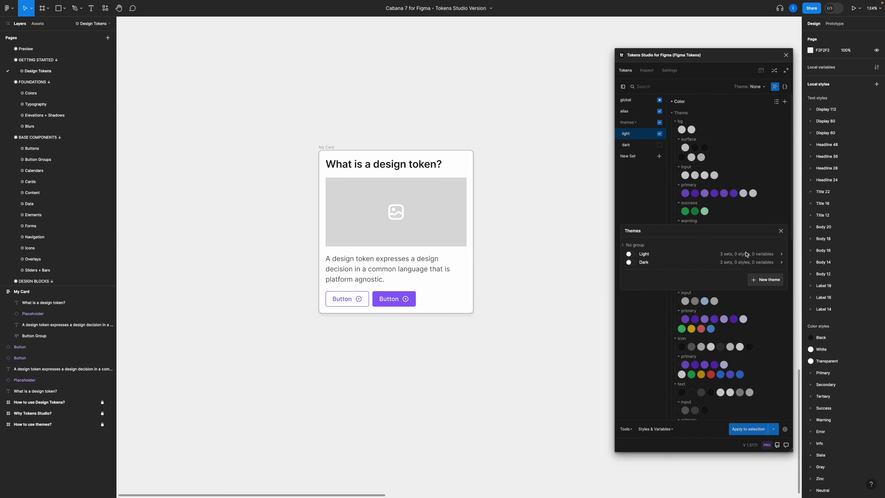
{"action": "left_click", "coordinate": [781, 254]}
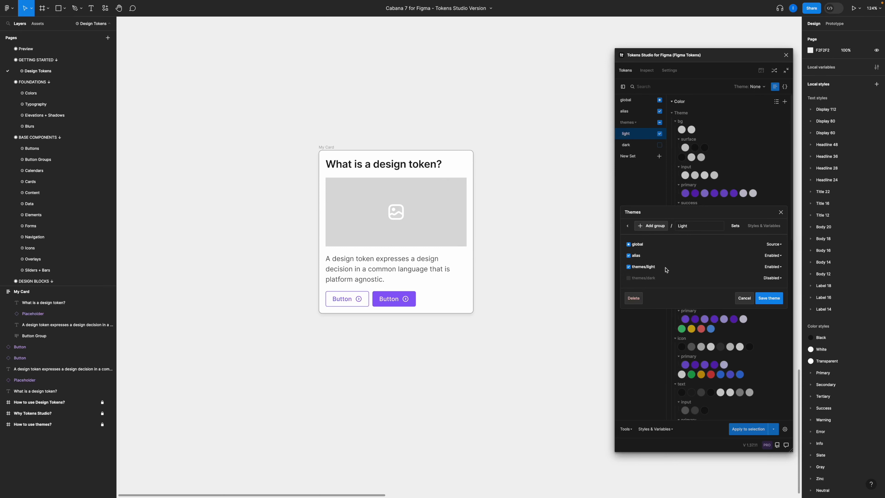
{"action": "left_click", "coordinate": [744, 298]}
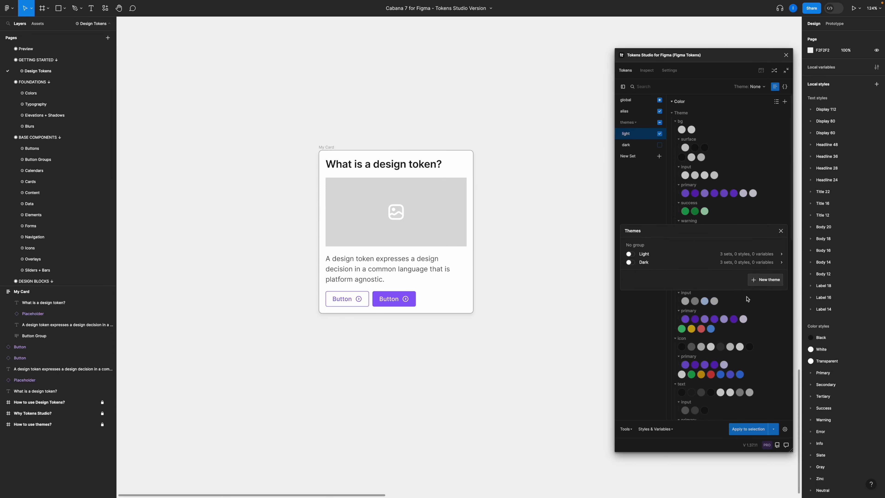
{"action": "left_click", "coordinate": [781, 231]}
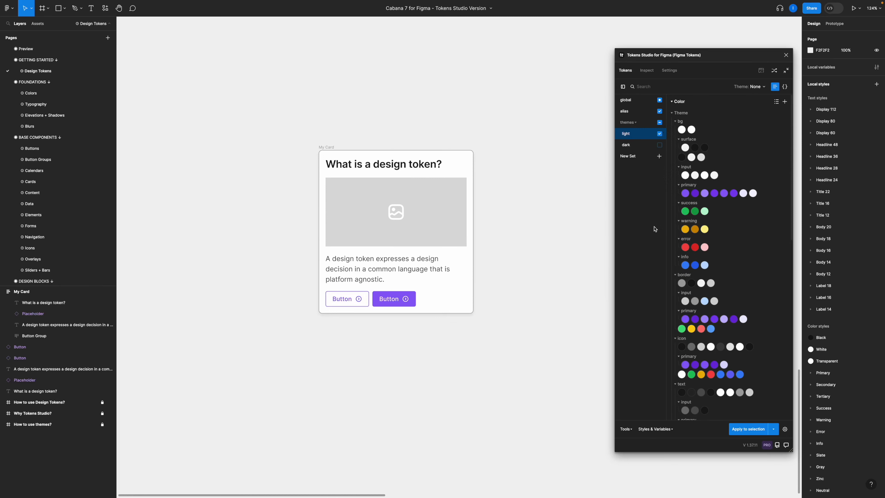
Activate the Light theme and switch the active theme from it to Dark
{"action": "left_click", "coordinate": [762, 91]}
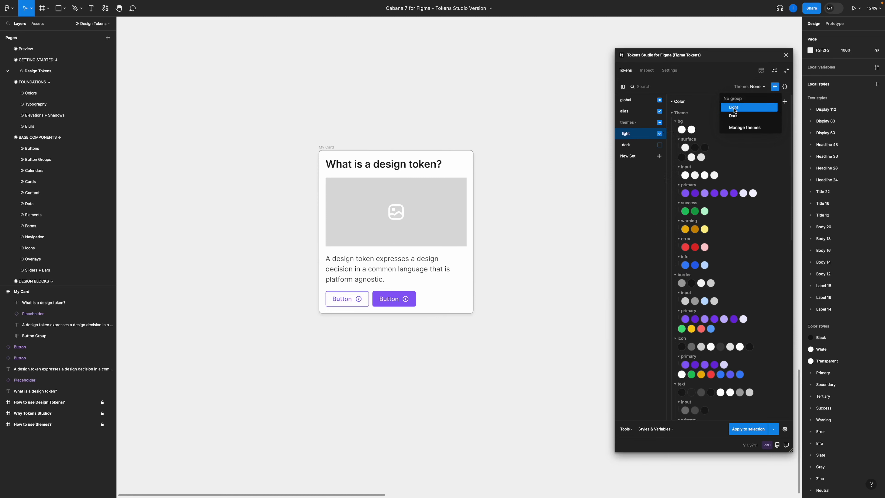
{"action": "left_click", "coordinate": [735, 108]}
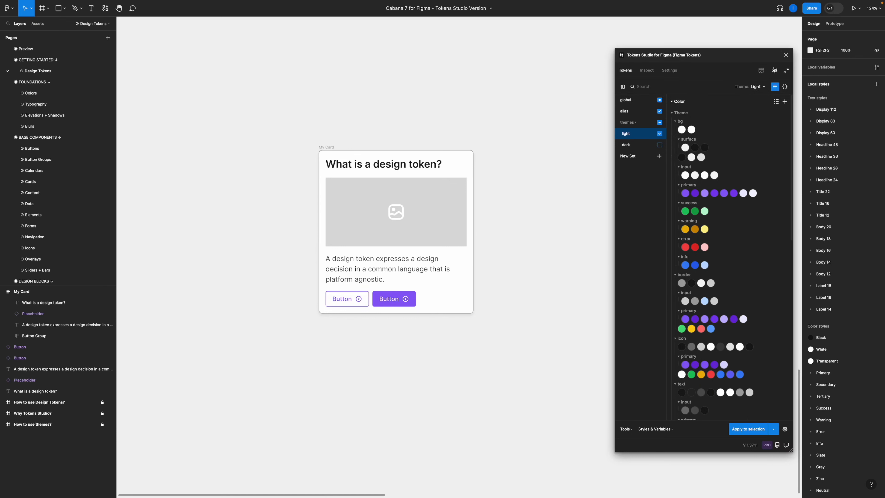
{"action": "left_click", "coordinate": [761, 86]}
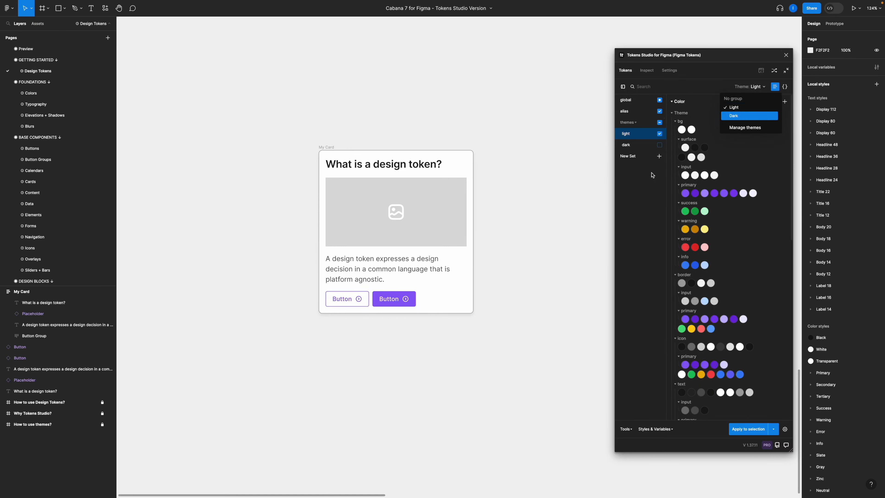
{"action": "left_click", "coordinate": [738, 116]}
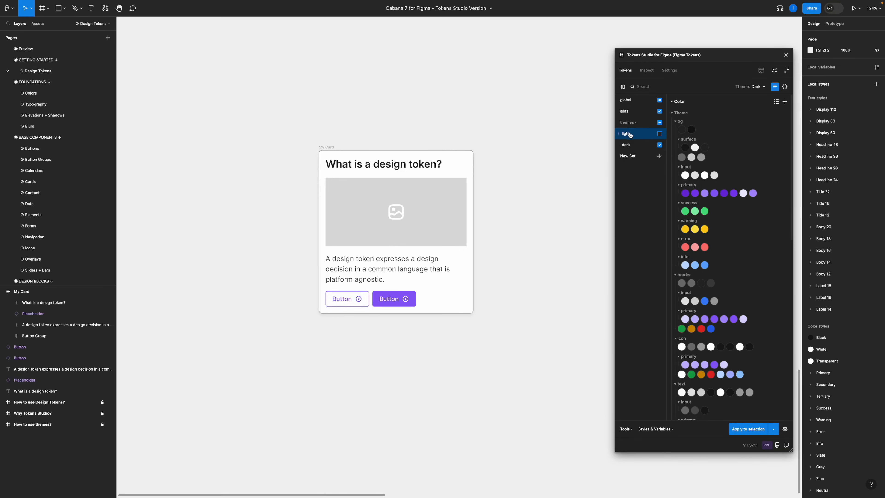
Enable the light token set alongside dark and apply the tokens to the My Card frame
{"action": "left_click", "coordinate": [659, 133]}
{"action": "left_click", "coordinate": [330, 148]}
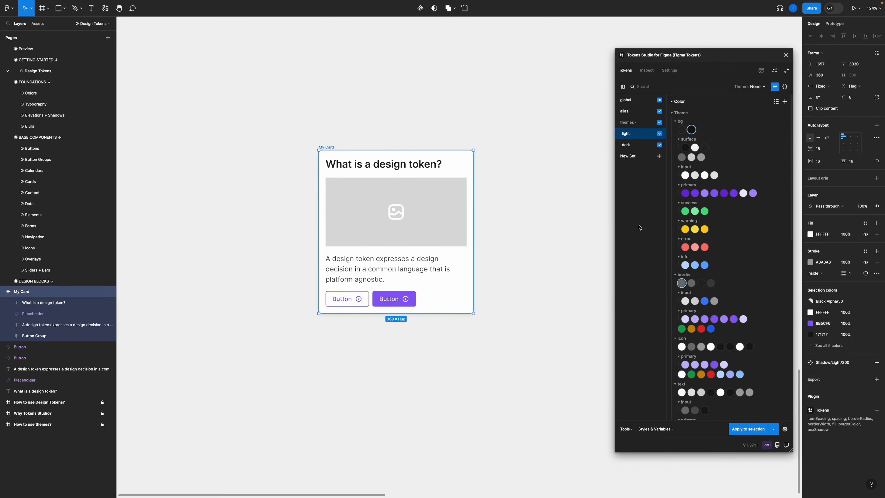
{"action": "left_click", "coordinate": [752, 430]}
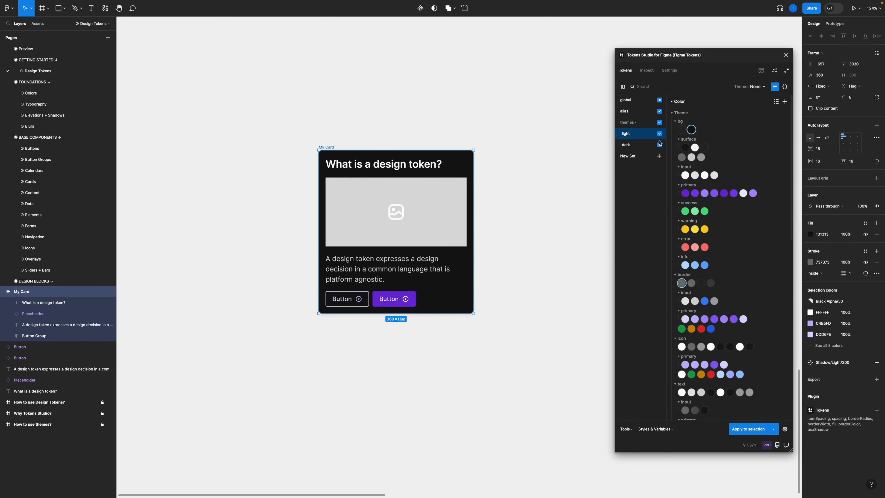
Inspect the dark token set, disable it to preview the card in light, and re-enable it with the light set disabled
{"action": "left_click", "coordinate": [639, 149]}
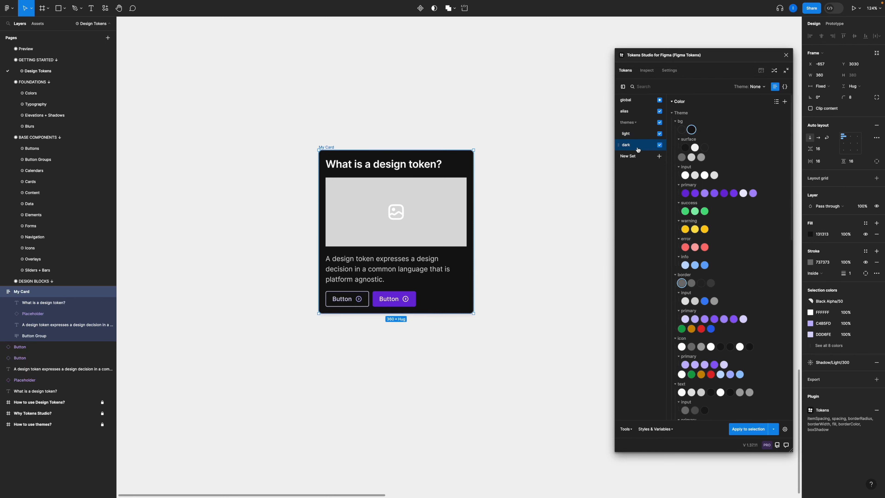
{"action": "mouse_move", "coordinate": [691, 133]}
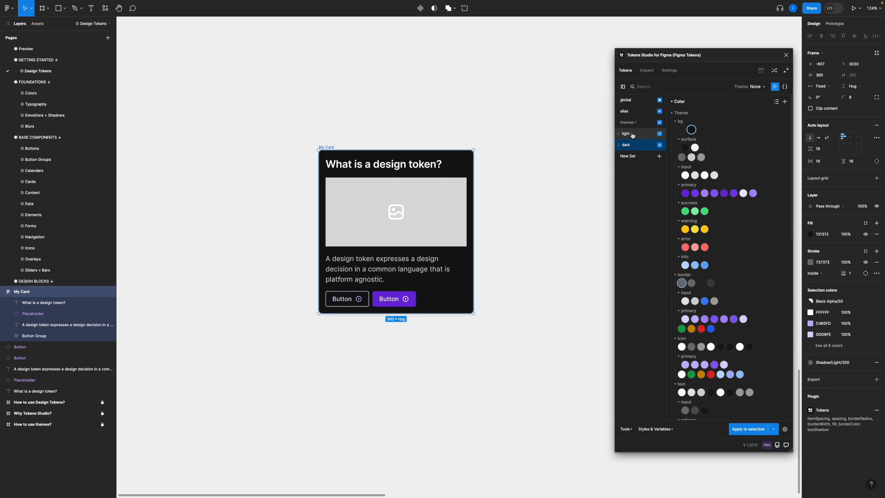
{"action": "left_click", "coordinate": [659, 145]}
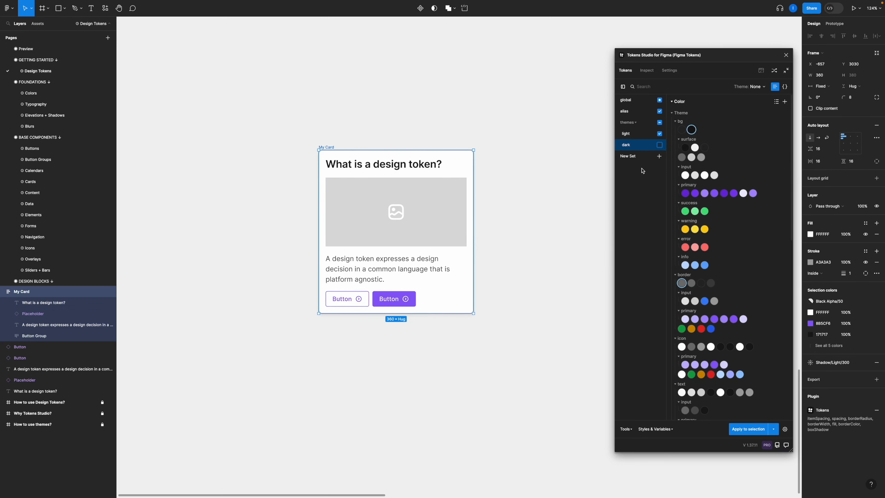
{"action": "left_click", "coordinate": [659, 144]}
{"action": "left_click", "coordinate": [660, 133]}
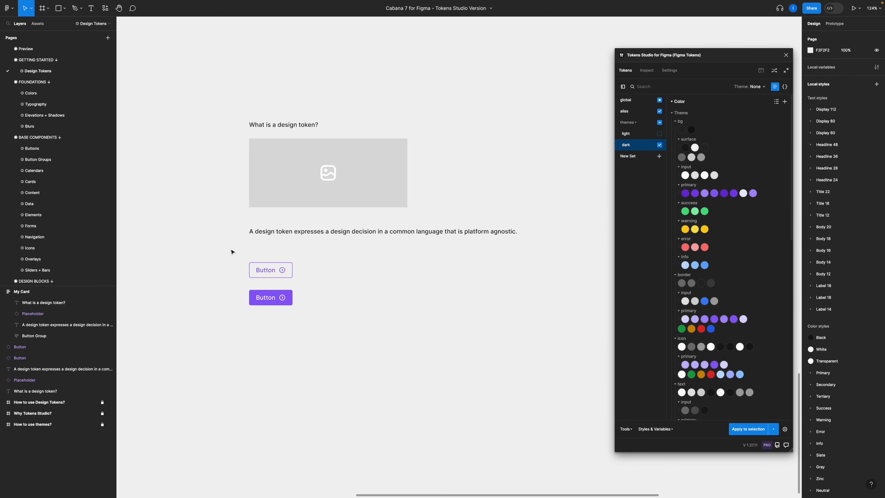
Wrap the two loose purple buttons in an auto layout frame with horizontal direction
{"action": "left_click_drag", "start_coordinate": [231, 249], "coordinate": [318, 330]}
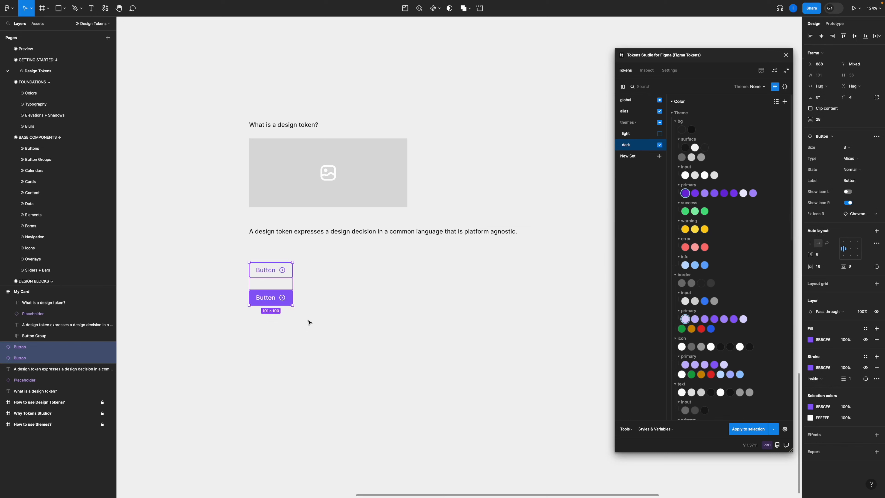
{"action": "key", "text": "shift+a"}
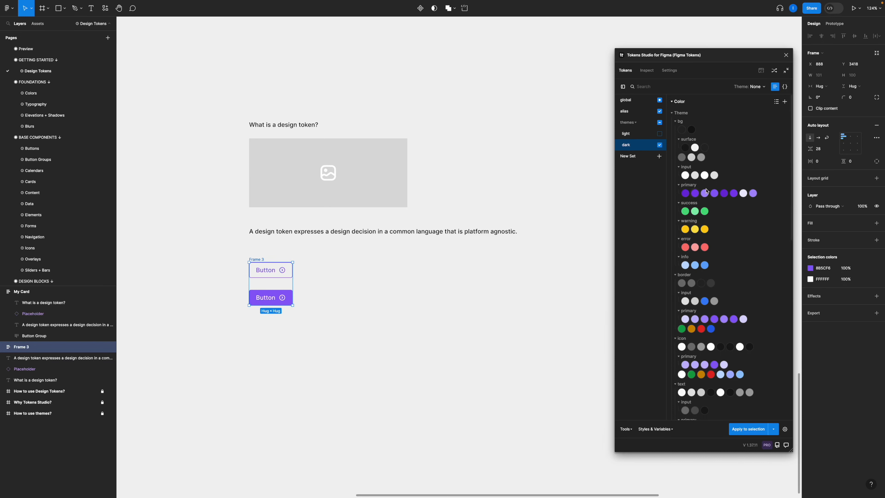
{"action": "left_click", "coordinate": [818, 137]}
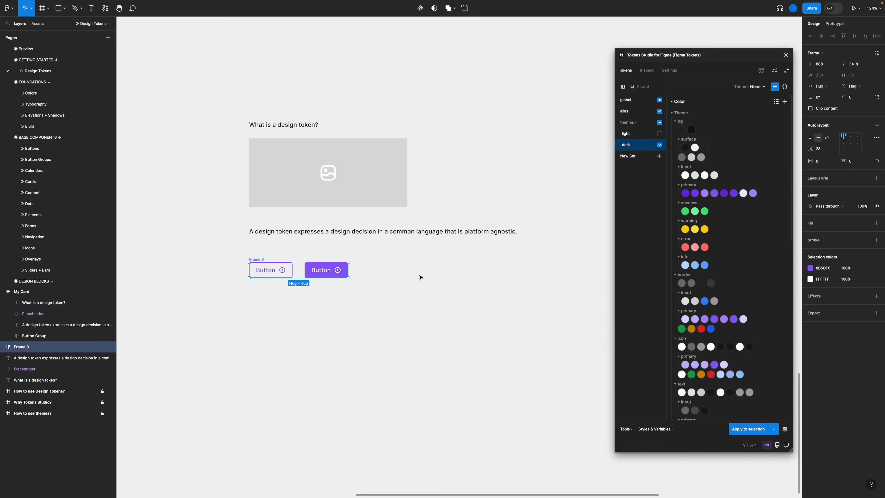
Rename the new auto layout frame around the two buttons as Button Group
{"action": "key", "text": "ctrl+r"}
{"action": "type", "text": "Button Group"}
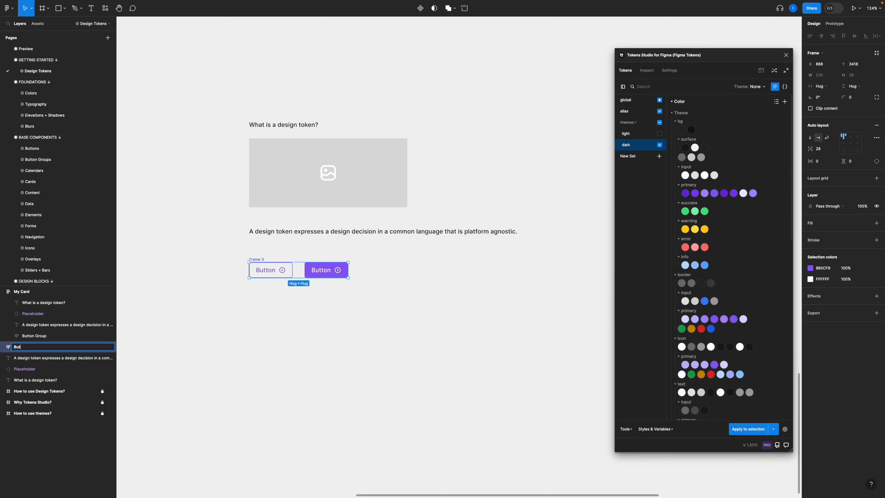
{"action": "key", "text": "Return"}
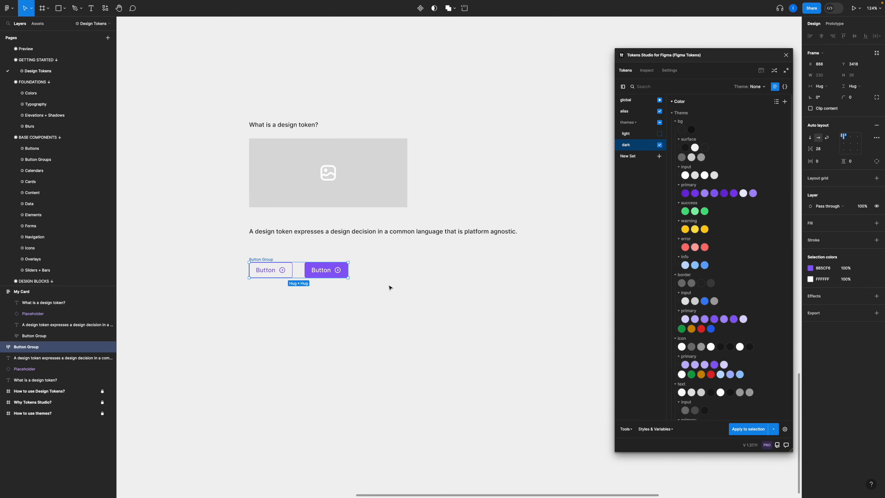
Wrap the loose heading, placeholder, description and Button Group in a vertical auto layout frame named My Card
{"action": "left_click_drag", "start_coordinate": [216, 96], "coordinate": [546, 317]}
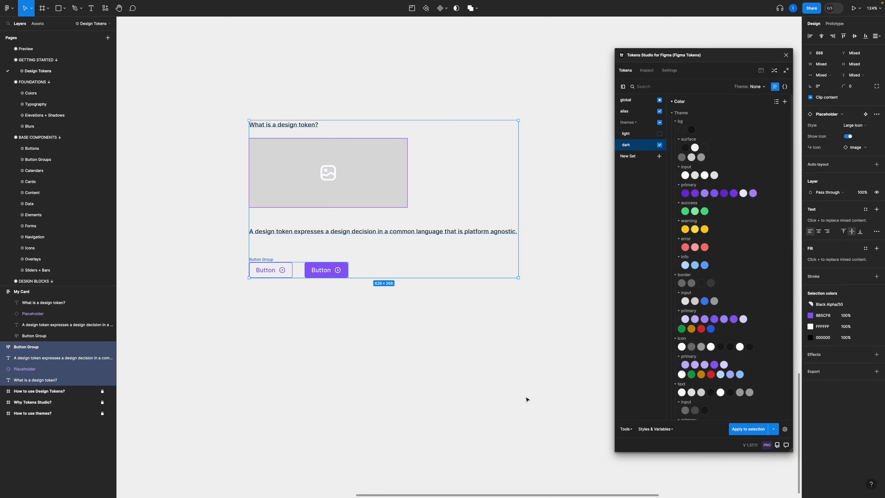
{"action": "key", "text": "shift+a"}
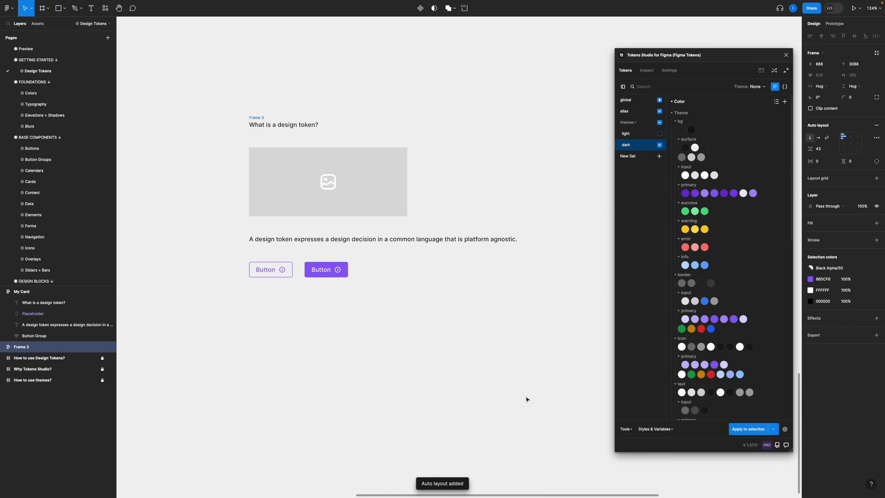
{"action": "key", "text": "ctrl+r"}
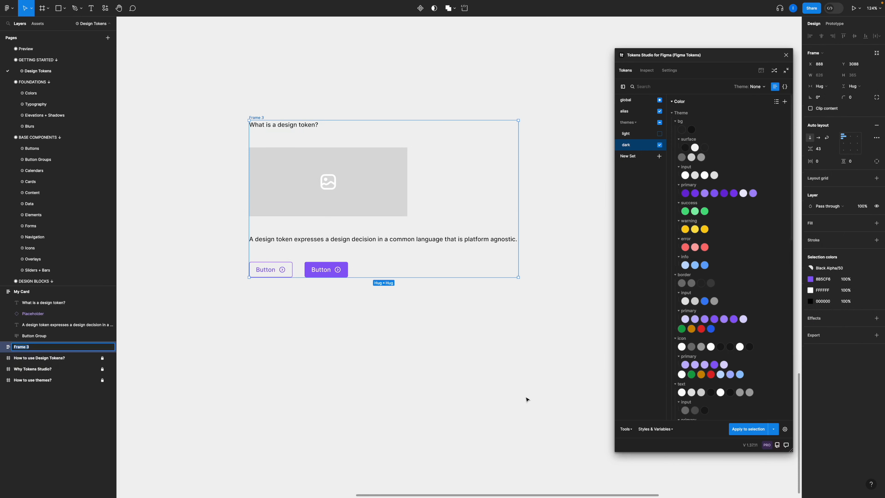
{"action": "type", "text": "My Card"}
{"action": "key", "text": "Return"}
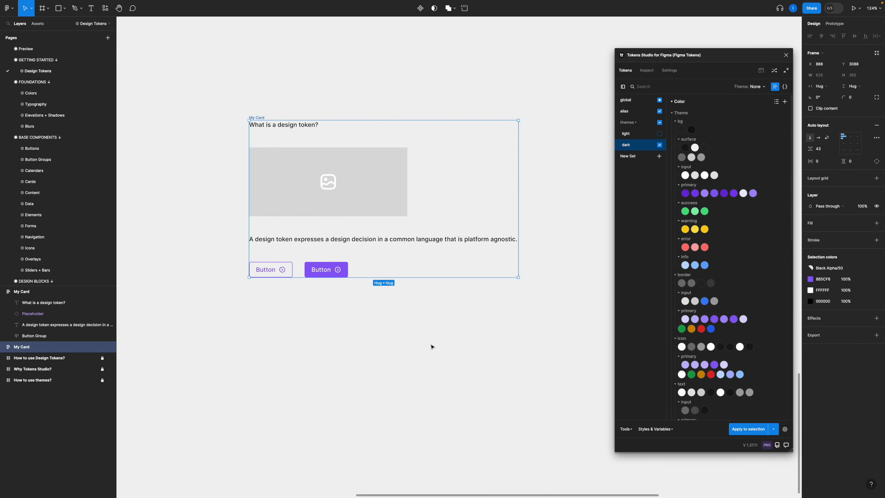
{"action": "left_click", "coordinate": [414, 338]}
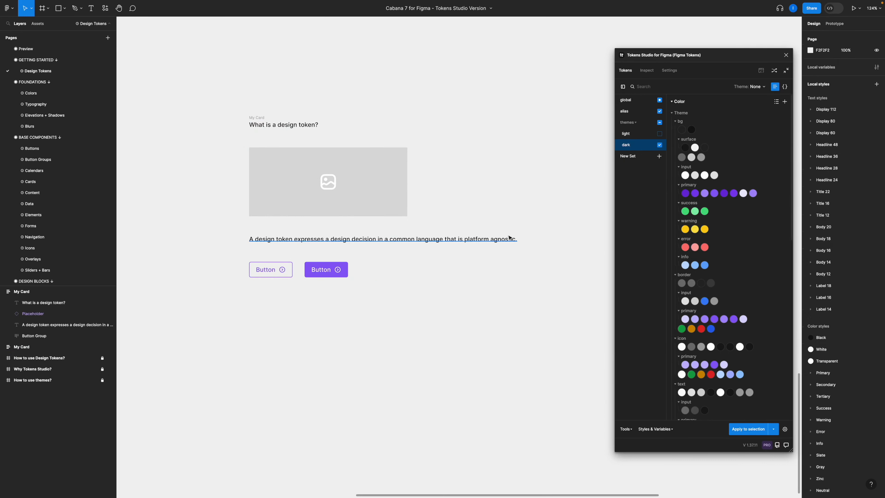
Apply the alias set's Headline 24 SemiBold typography token to the new card's "What is a design token?" heading
{"action": "left_click", "coordinate": [624, 112]}
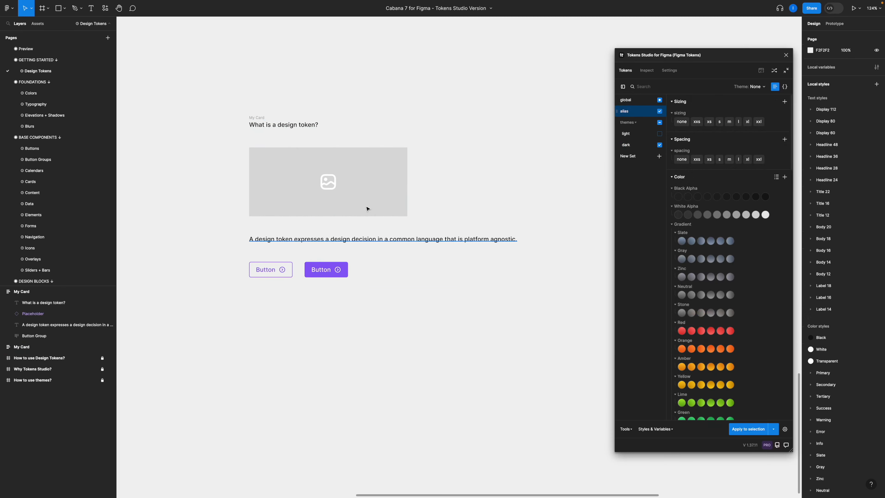
{"action": "left_click", "coordinate": [291, 125]}
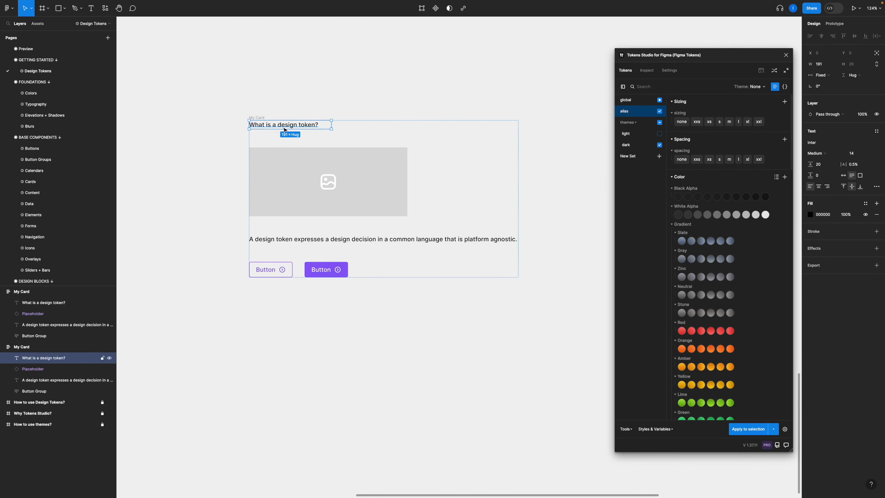
{"action": "scroll", "coordinate": [724, 320], "scroll_direction": "down", "scroll_amount": 15}
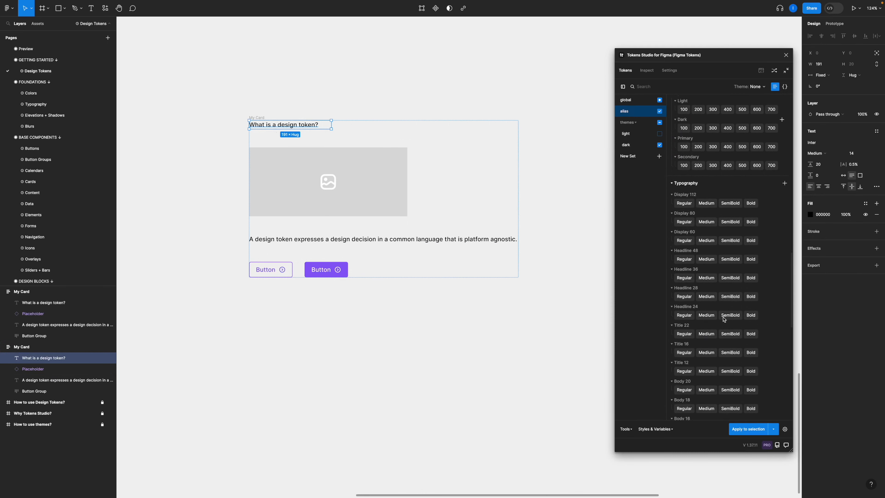
{"action": "scroll", "coordinate": [723, 320], "scroll_direction": "down", "scroll_amount": 7}
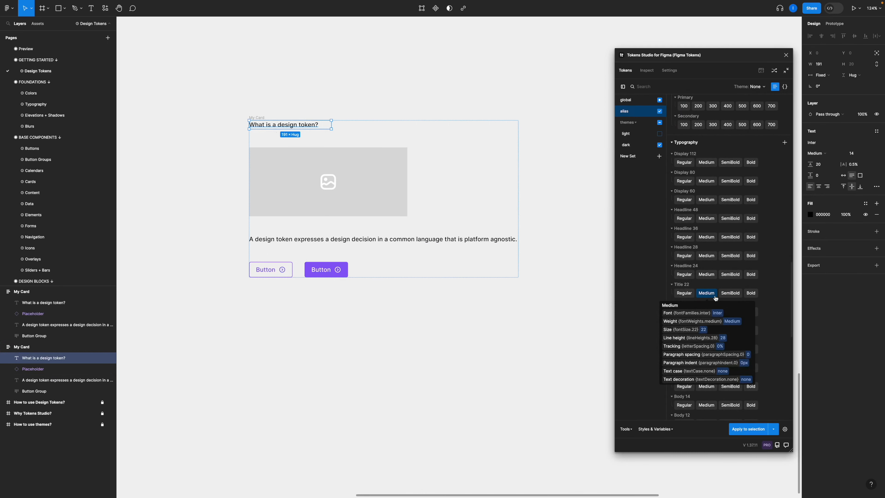
{"action": "mouse_move", "coordinate": [728, 277]}
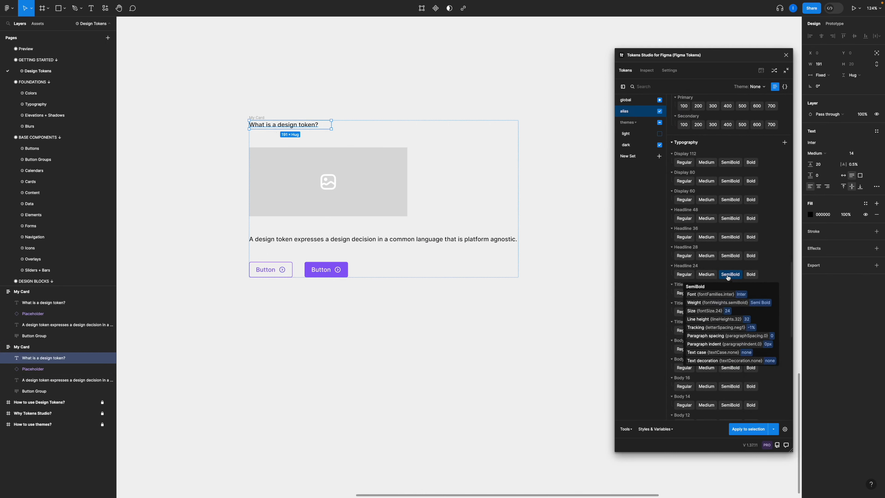
{"action": "left_click", "coordinate": [729, 274]}
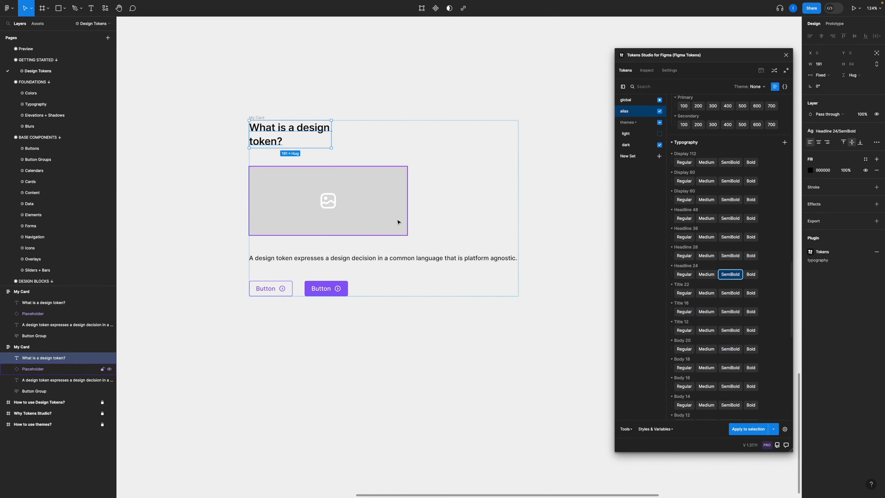
Apply the Body 16 Regular typography token to the description text in the new card
{"action": "left_click", "coordinate": [353, 258]}
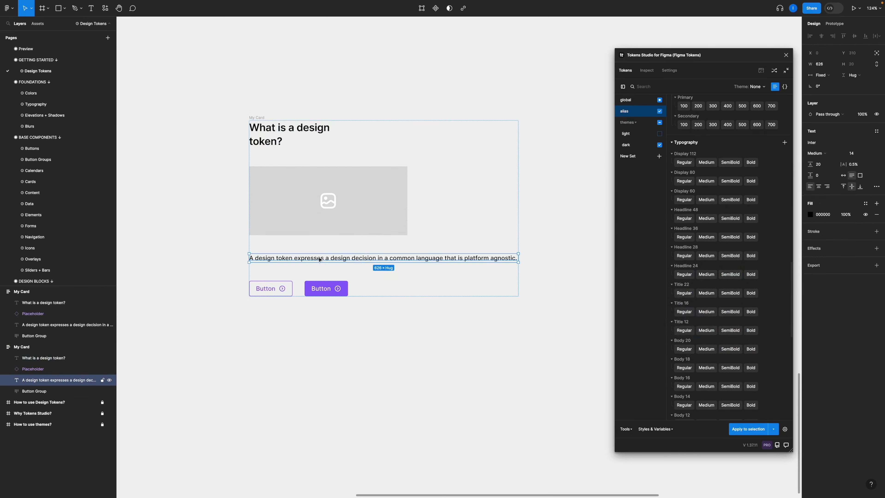
{"action": "scroll", "coordinate": [690, 309], "scroll_direction": "down", "scroll_amount": 3}
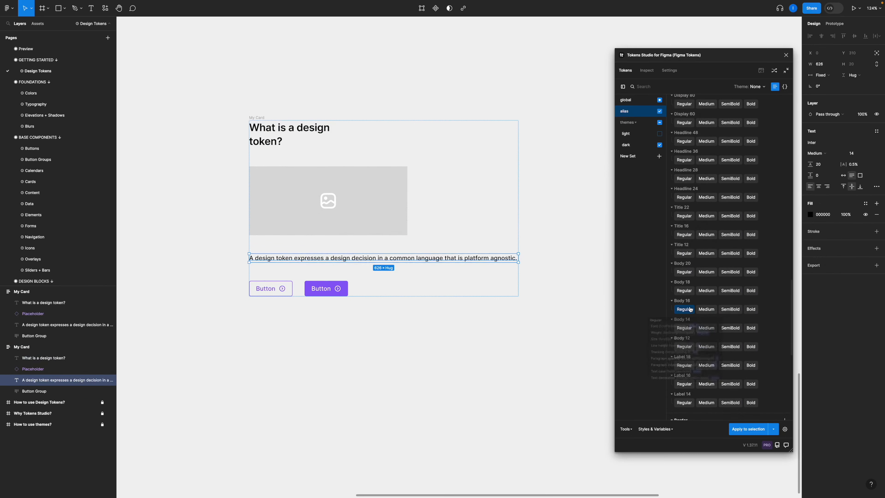
{"action": "left_click", "coordinate": [684, 309]}
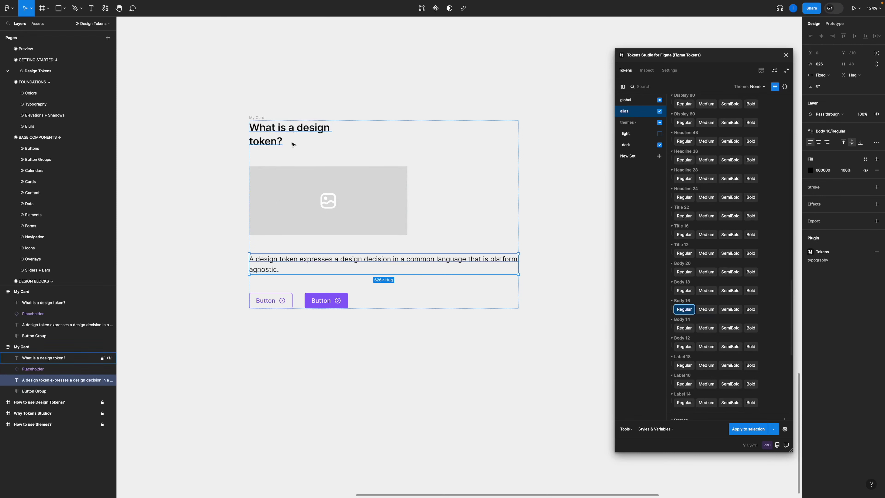
Apply the m spacing token to the new My Card frame as both its gap and its padding on all sides
{"action": "left_click", "coordinate": [258, 120]}
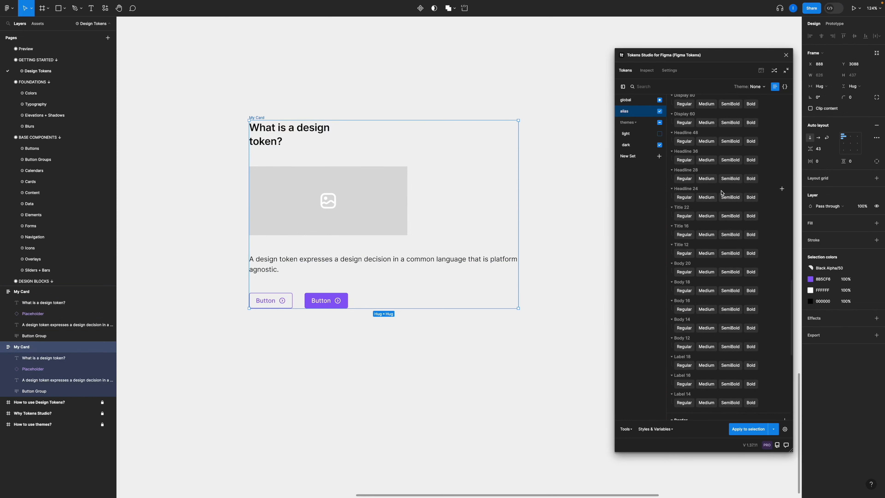
{"action": "scroll", "coordinate": [721, 193], "scroll_direction": "up", "scroll_amount": 20}
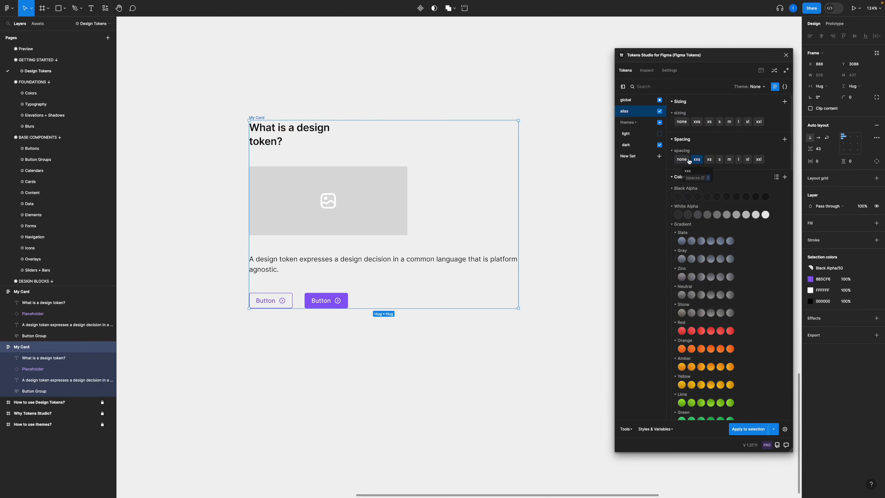
{"action": "left_click", "coordinate": [728, 161]}
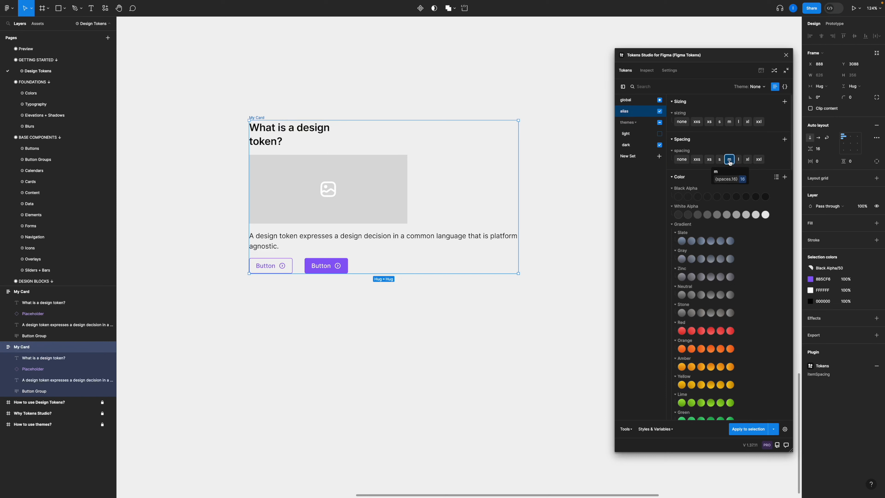
{"action": "right_click", "coordinate": [730, 161]}
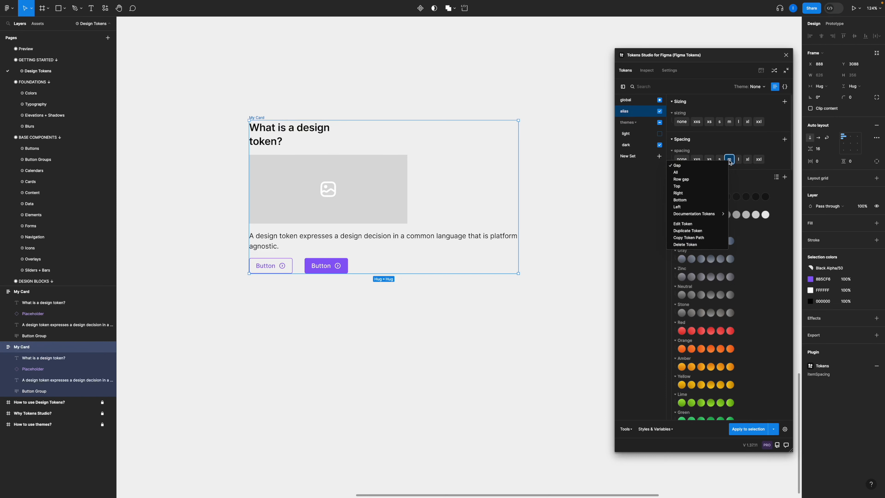
{"action": "left_click", "coordinate": [703, 176]}
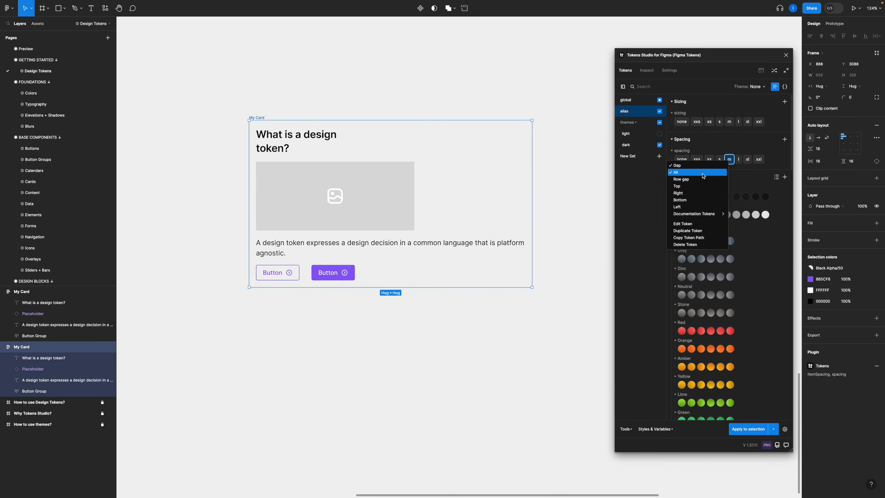
{"action": "left_click", "coordinate": [653, 196]}
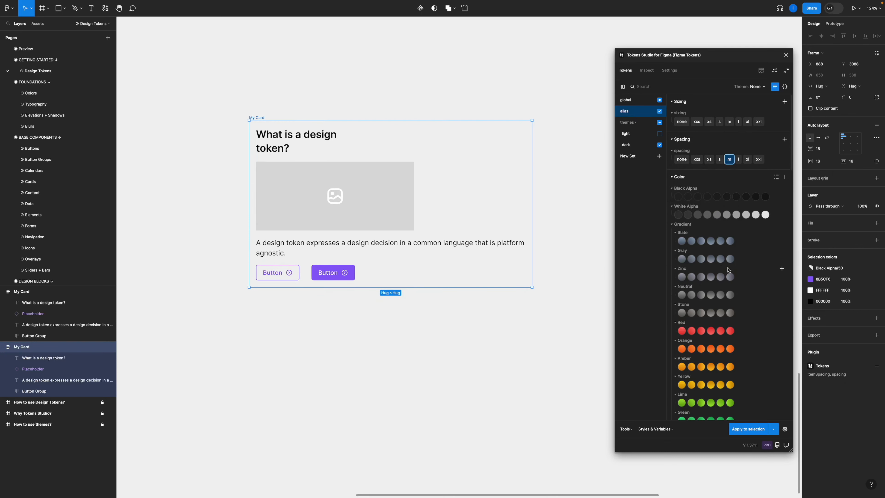
Apply the m border radius token to all corners of the My Card frame
{"action": "scroll", "coordinate": [728, 270], "scroll_direction": "down", "scroll_amount": 12}
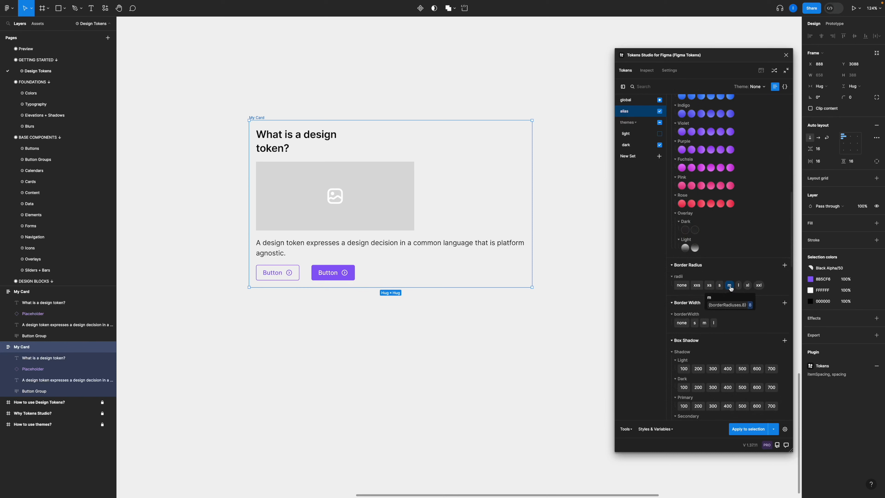
{"action": "right_click", "coordinate": [731, 288]}
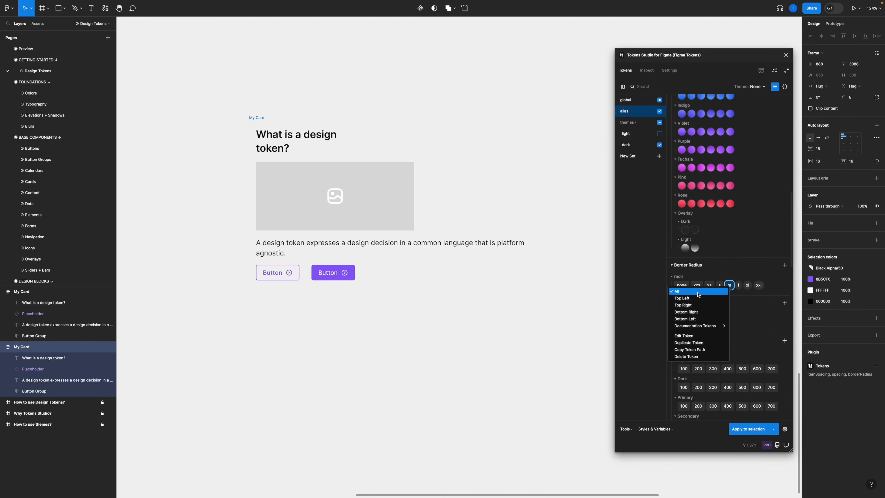
{"action": "left_click", "coordinate": [699, 292]}
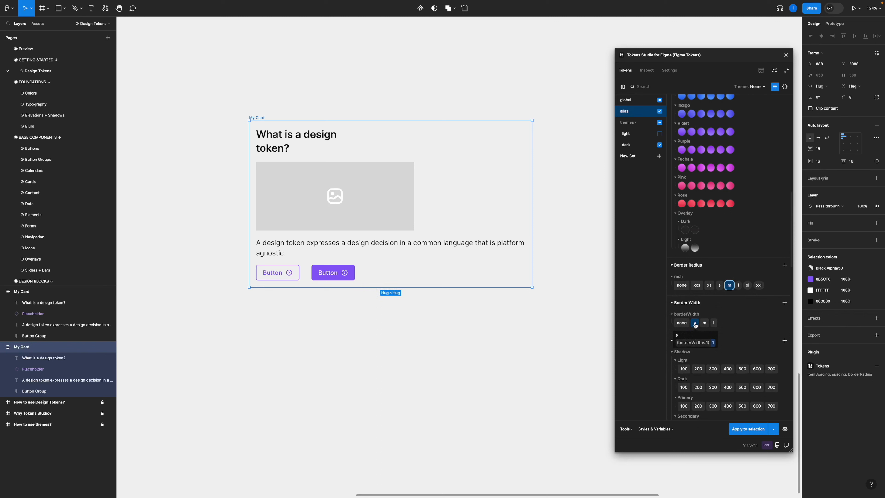
Apply the s border width token to all sides of My Card and add the Light 300 box shadow token
{"action": "left_click", "coordinate": [695, 325]}
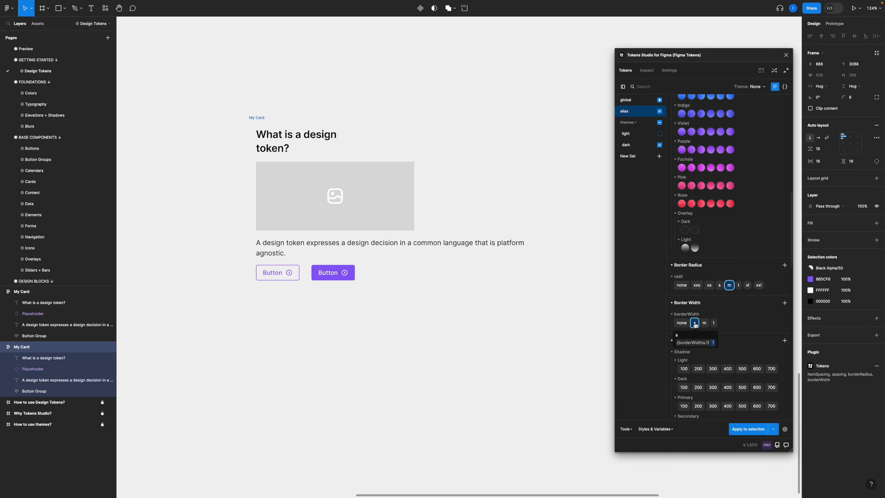
{"action": "right_click", "coordinate": [695, 324]}
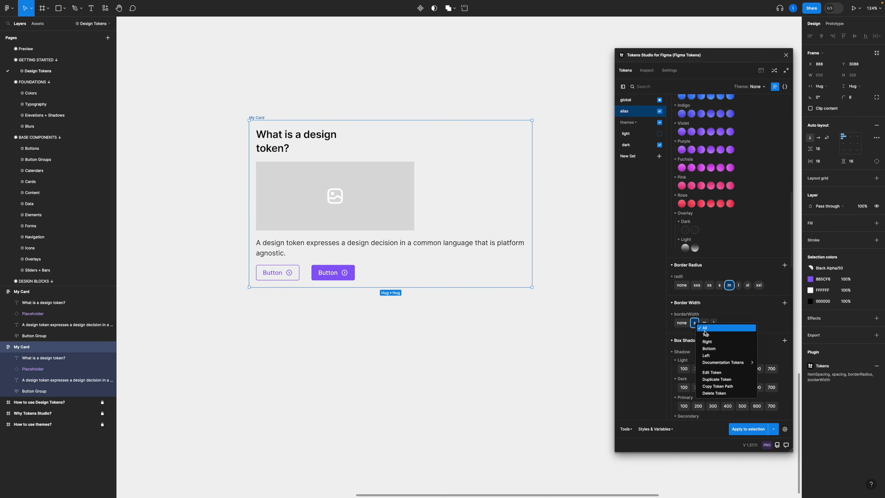
{"action": "left_click", "coordinate": [657, 319]}
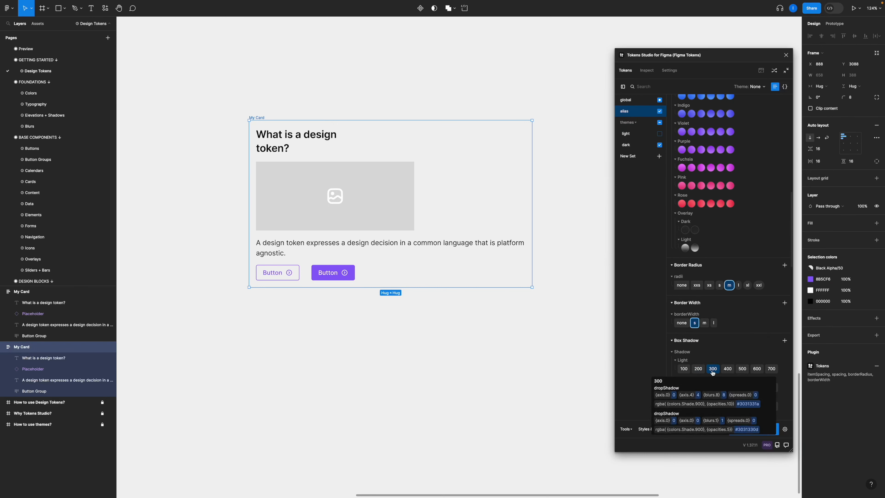
{"action": "left_click", "coordinate": [712, 368]}
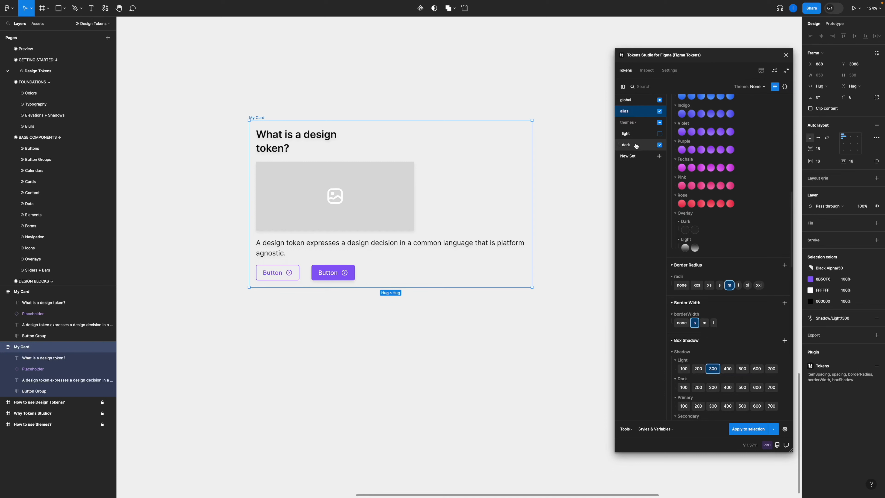
Fill the My Card frame with the dark set's near-black bg color token, 131313
{"action": "left_click", "coordinate": [636, 145]}
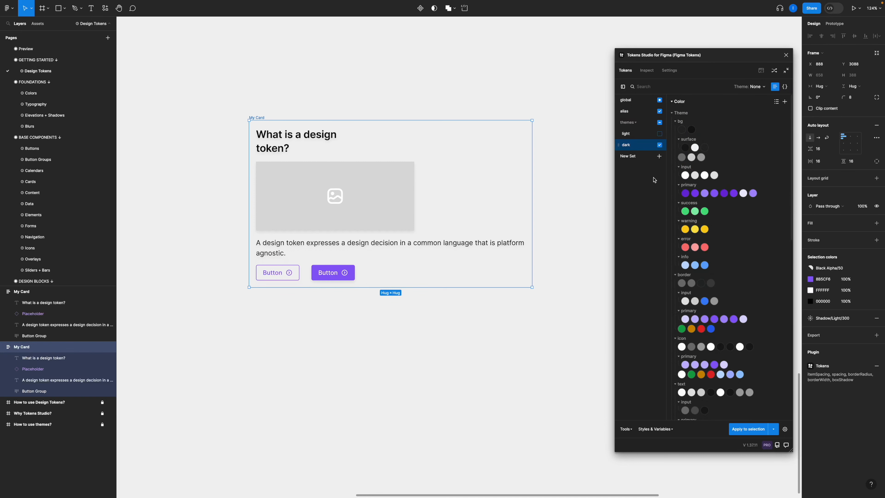
{"action": "left_click", "coordinate": [692, 130]}
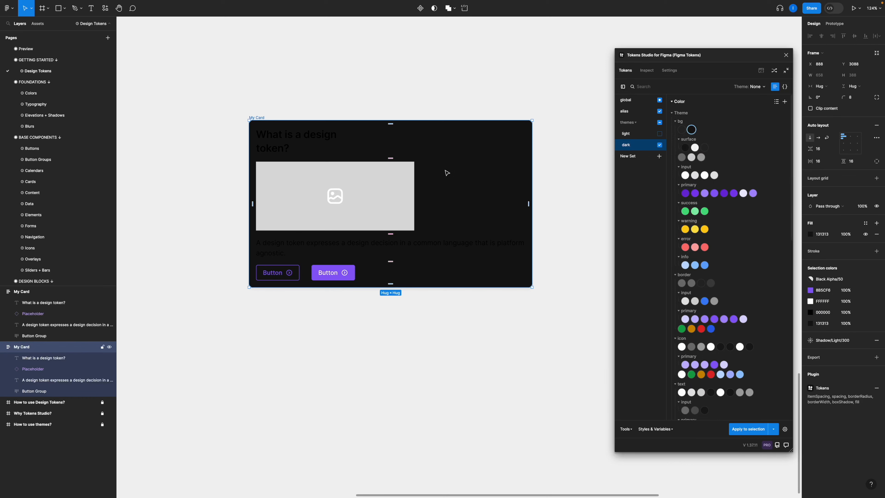
Apply the dark set's body text color token to the card's "What is a design token?" heading
{"action": "left_click", "coordinate": [315, 136]}
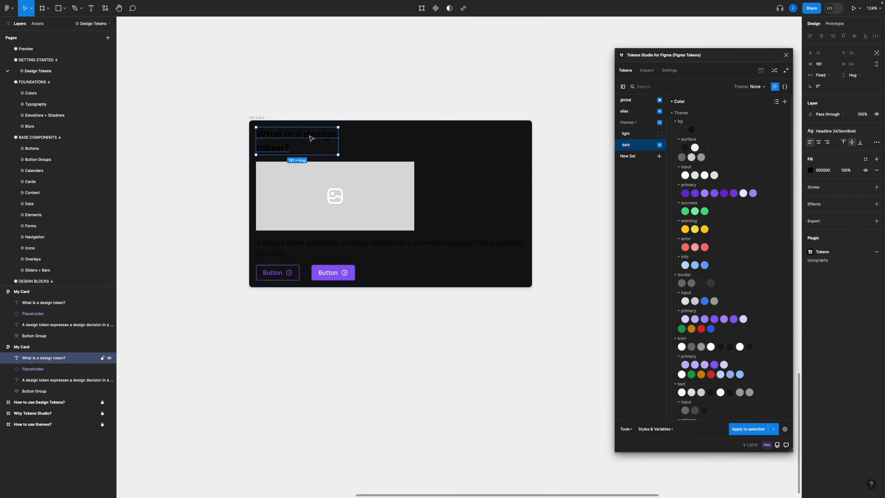
{"action": "scroll", "coordinate": [691, 332], "scroll_direction": "down", "scroll_amount": 2}
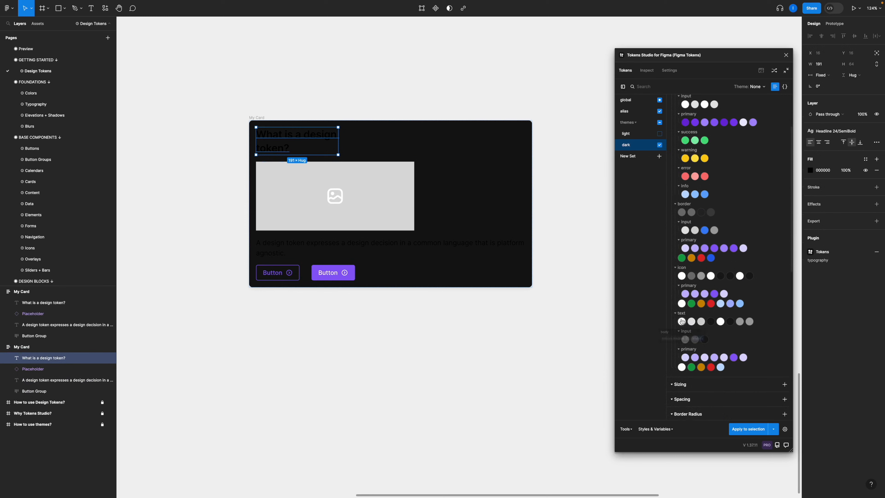
{"action": "left_click", "coordinate": [682, 322]}
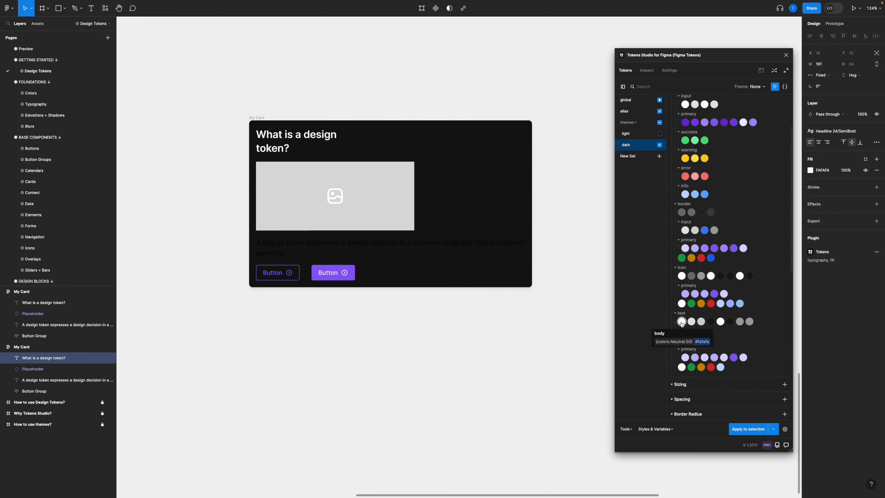
Apply the dark set's light grey text color token, D4D4D4, to the card's description paragraph
{"action": "left_click", "coordinate": [423, 246]}
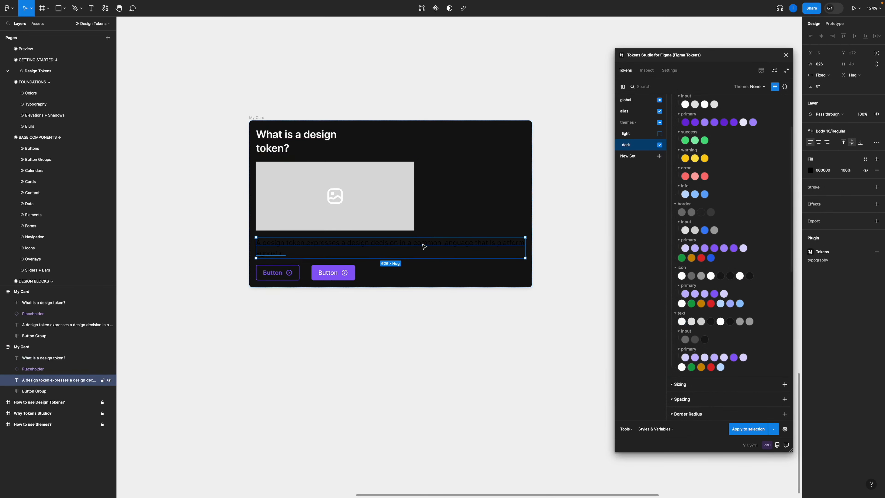
{"action": "left_click", "coordinate": [701, 322]}
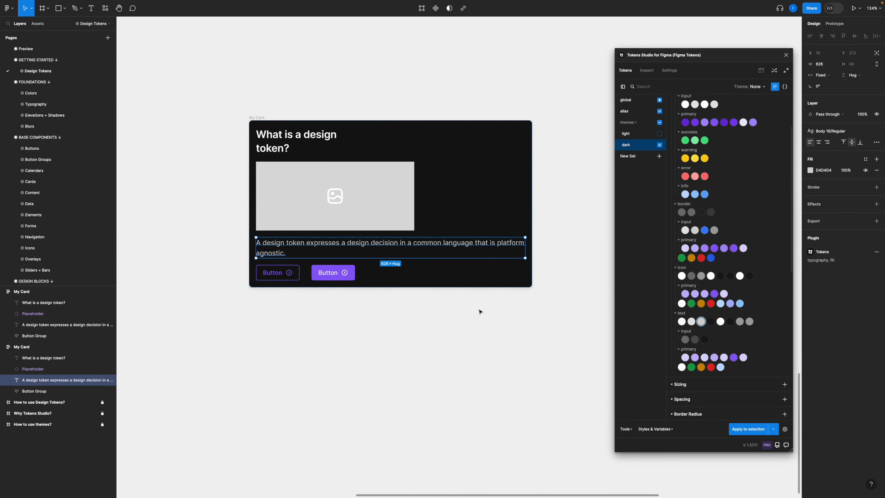
Set the card's heading and description text to fill the container's width
{"action": "left_click", "coordinate": [311, 138]}
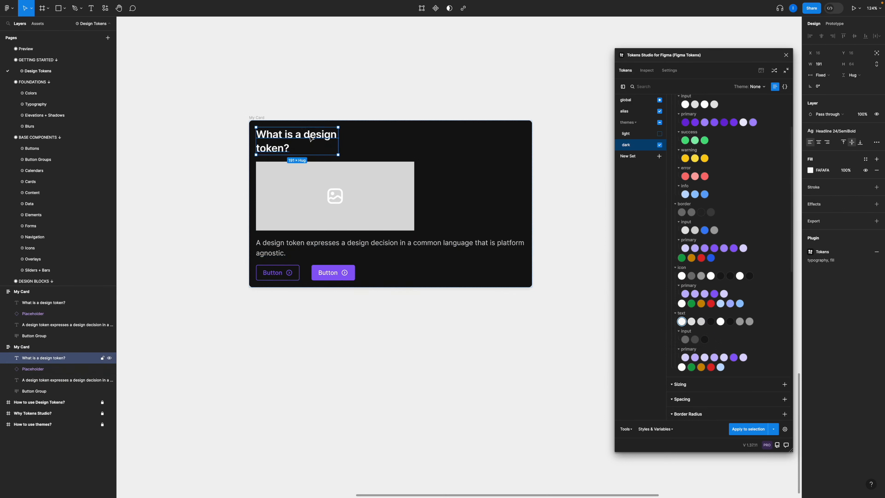
{"action": "left_click", "coordinate": [821, 75]}
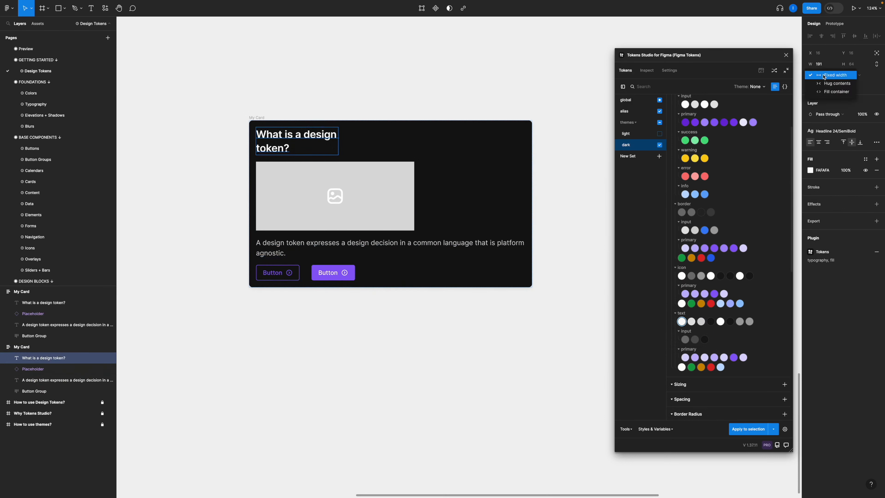
{"action": "left_click", "coordinate": [824, 92]}
{"action": "left_click", "coordinate": [460, 231]}
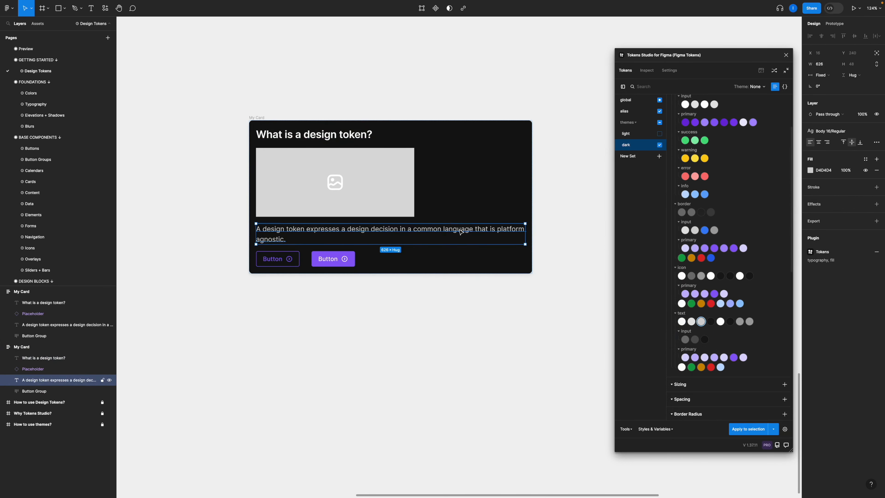
{"action": "left_click", "coordinate": [828, 75]}
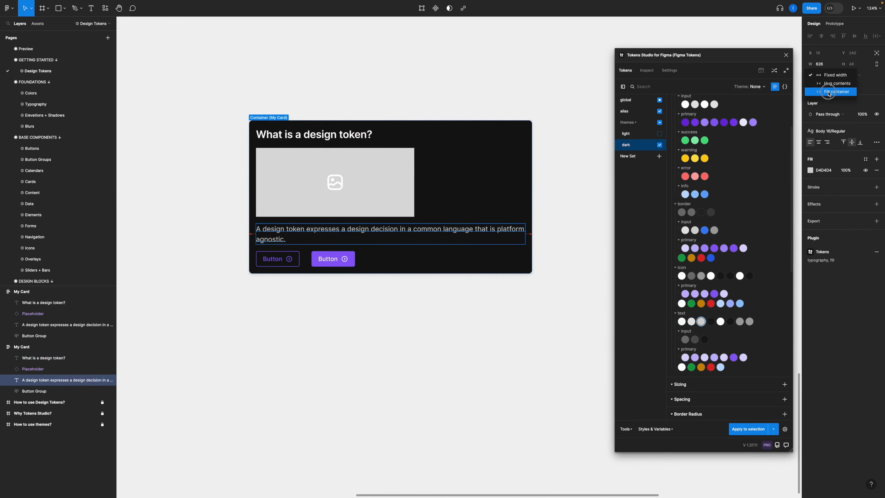
{"action": "left_click", "coordinate": [829, 92]}
Set the card's image placeholder and its button group to fill the container's width
{"action": "left_click", "coordinate": [342, 188]}
{"action": "left_click", "coordinate": [825, 87]}
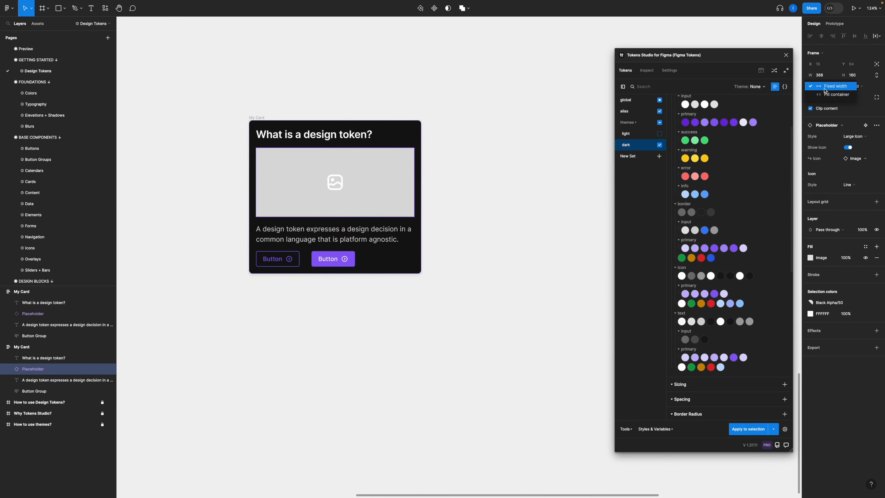
{"action": "left_click", "coordinate": [825, 93]}
{"action": "left_click", "coordinate": [334, 295]}
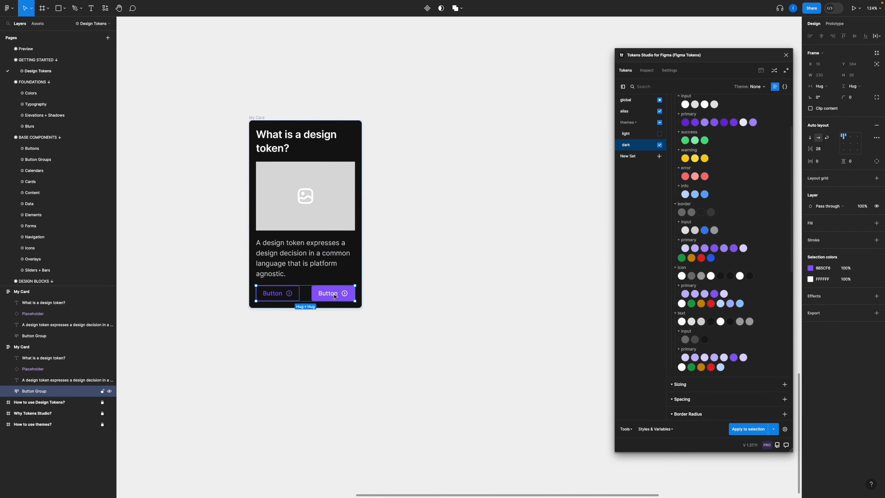
{"action": "left_click", "coordinate": [821, 86]}
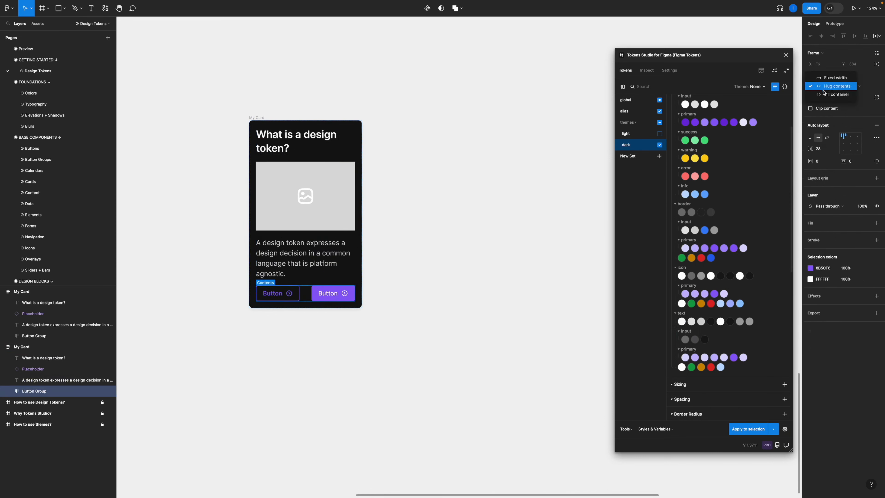
{"action": "left_click", "coordinate": [826, 92]}
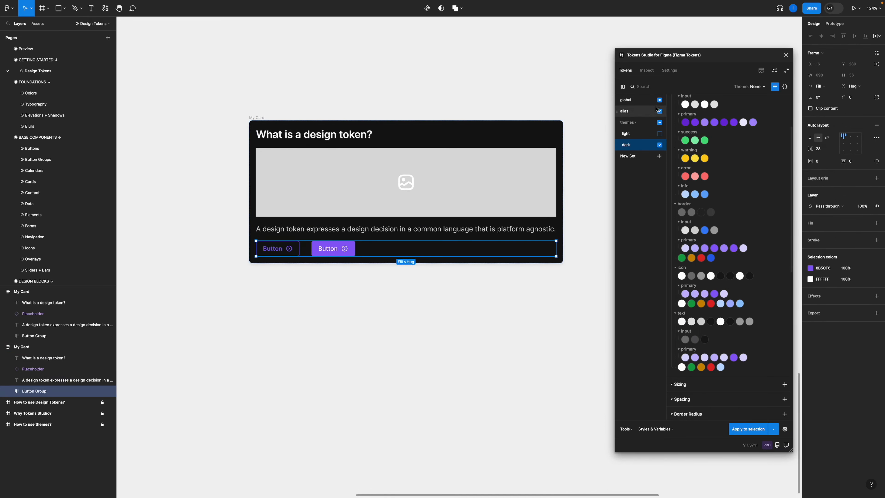
Apply the alias set's m spacing token, 16, to the gap between the buttons in the button group
{"action": "left_click", "coordinate": [634, 116]}
{"action": "scroll", "coordinate": [710, 206], "scroll_direction": "up", "scroll_amount": 10}
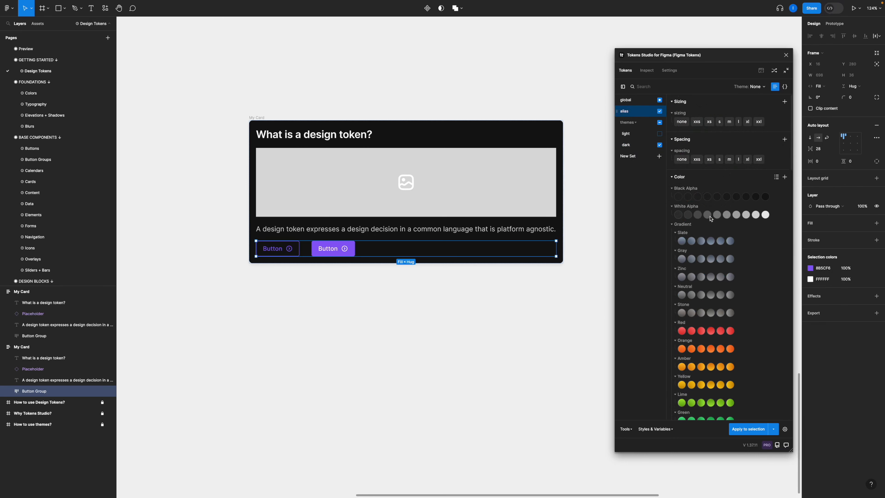
{"action": "left_click", "coordinate": [728, 160]}
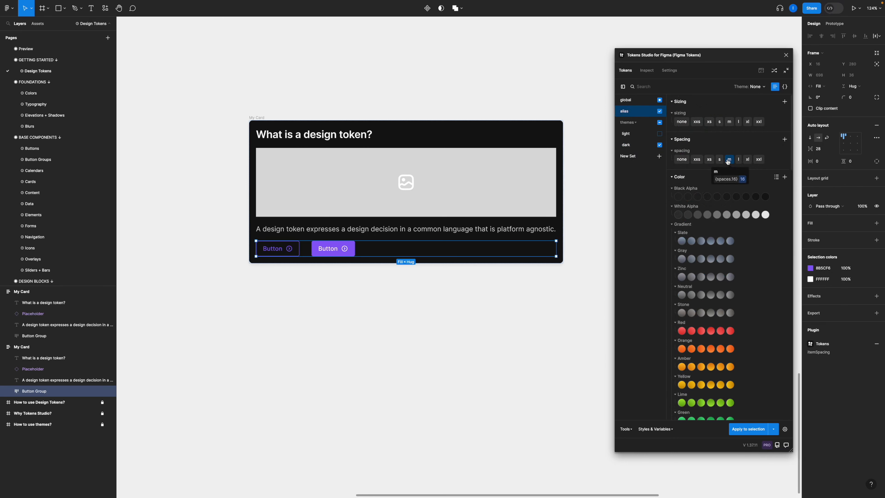
{"action": "left_click", "coordinate": [469, 336]}
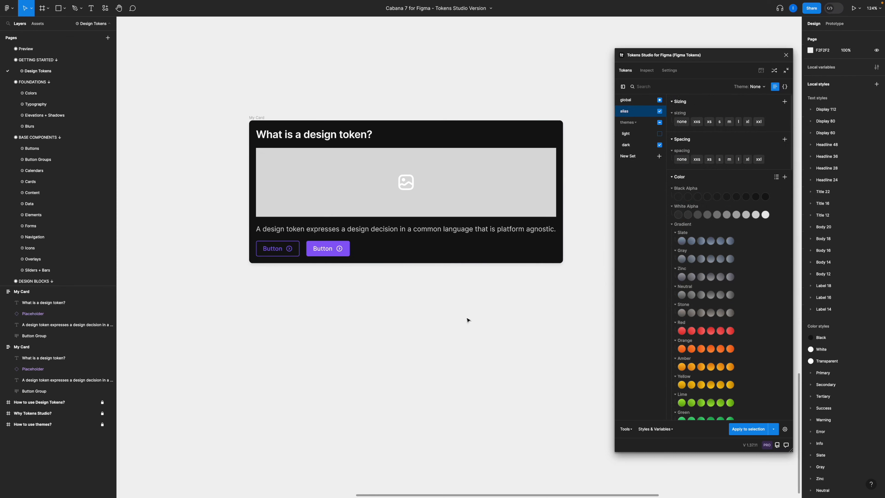
Resize the My Card frame to a fixed width of about 389
{"action": "left_click", "coordinate": [263, 121]}
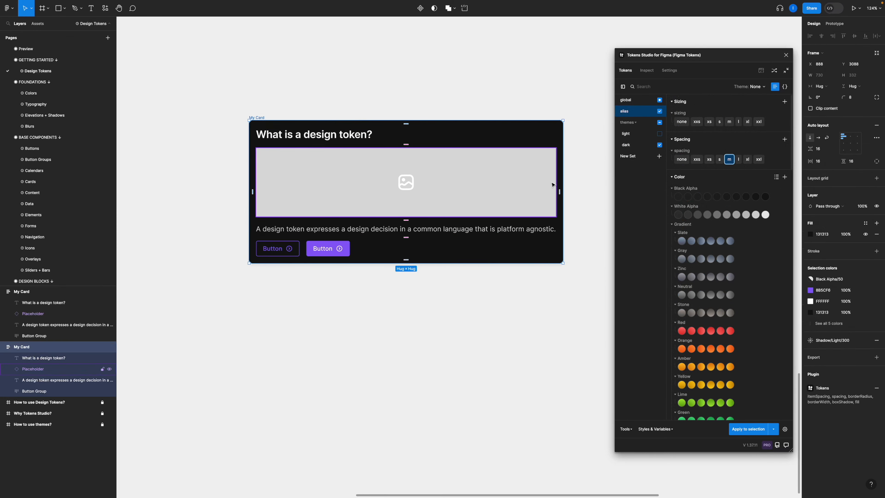
{"action": "left_click_drag", "start_coordinate": [561, 179], "coordinate": [415, 172]}
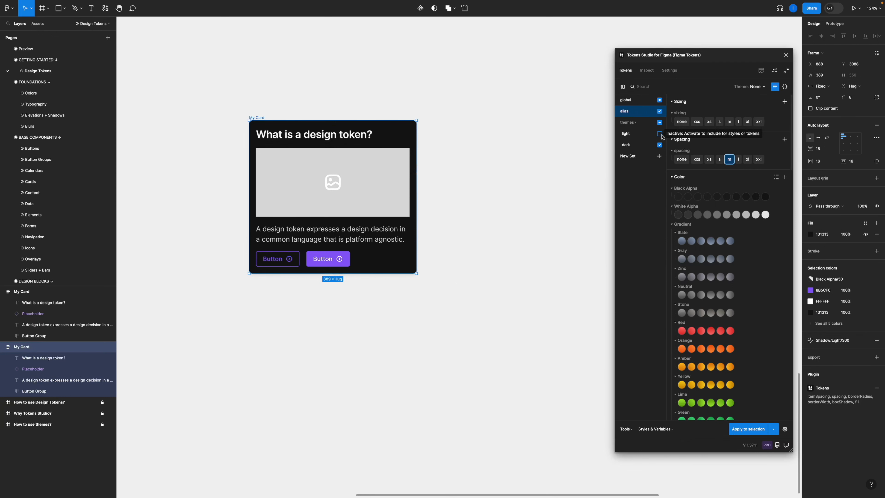
Preview My Card in the Light theme and set its active theme to Dark
{"action": "left_click", "coordinate": [761, 87]}
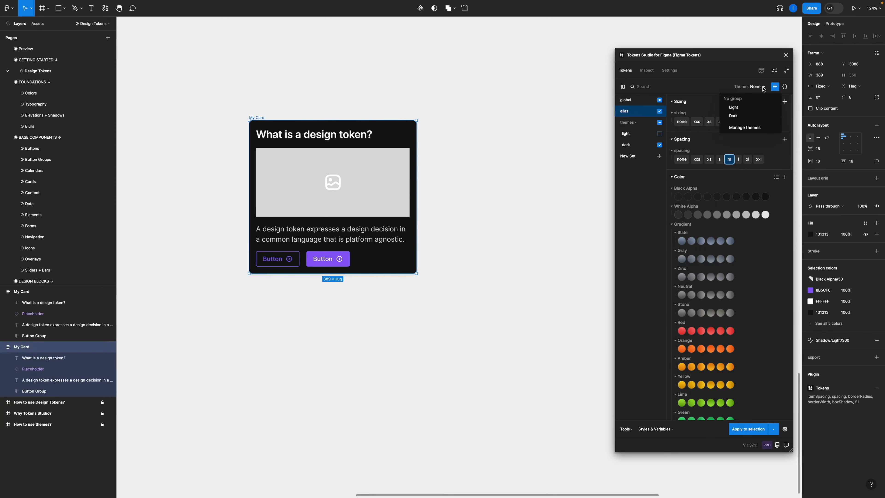
{"action": "left_click", "coordinate": [739, 108]}
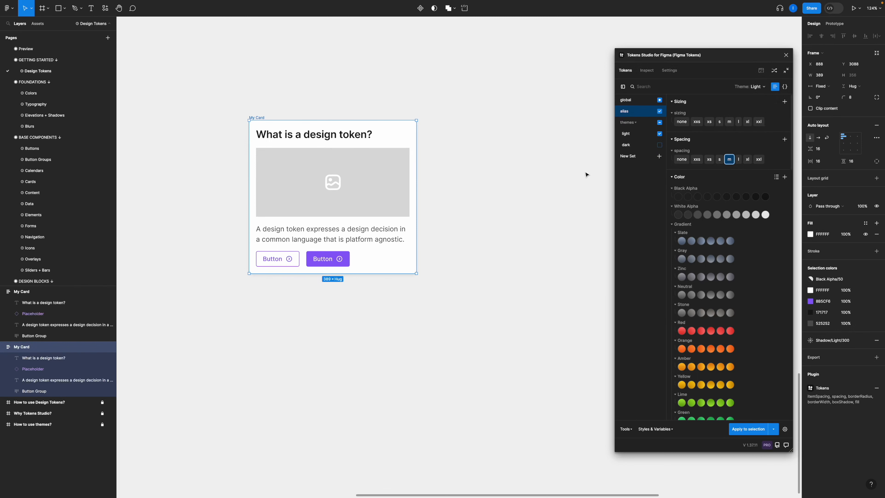
{"action": "left_click", "coordinate": [750, 87]}
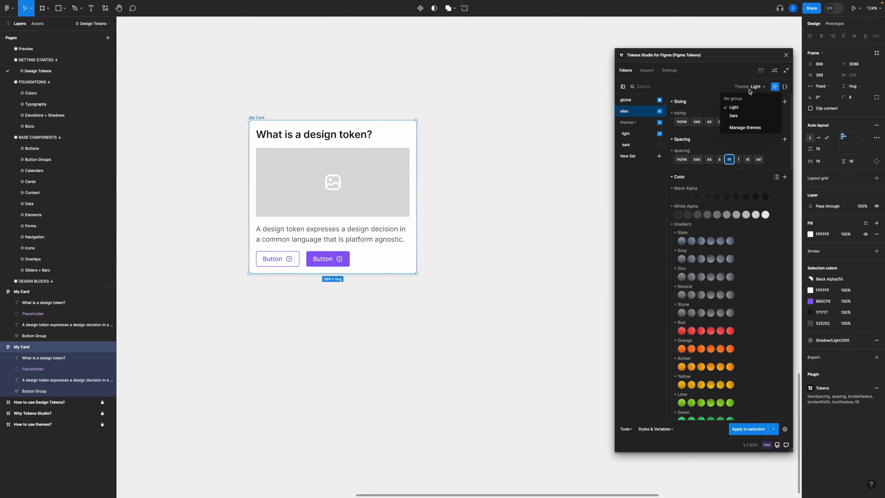
{"action": "left_click", "coordinate": [734, 116]}
{"action": "left_click", "coordinate": [442, 280]}
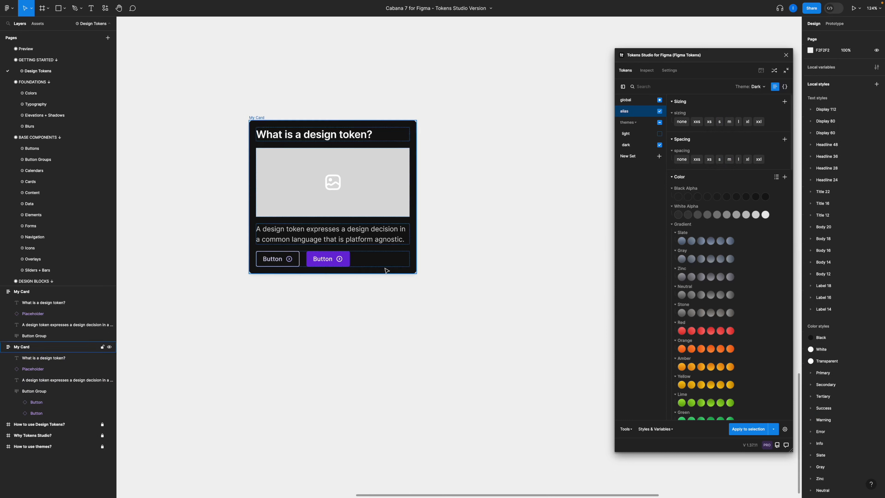
Inspect the tokens on the card's solid button and remap its background fill token to Theme.bg.success.normal
{"action": "left_click", "coordinate": [348, 264]}
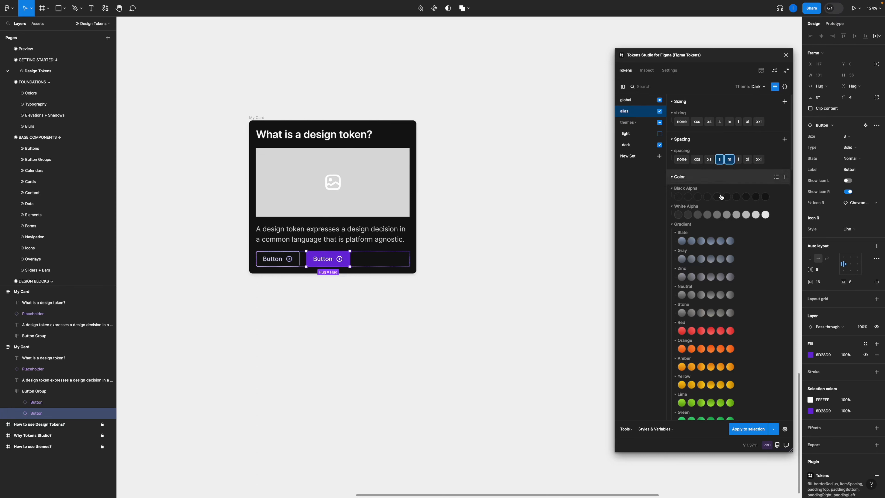
{"action": "left_click", "coordinate": [643, 144]}
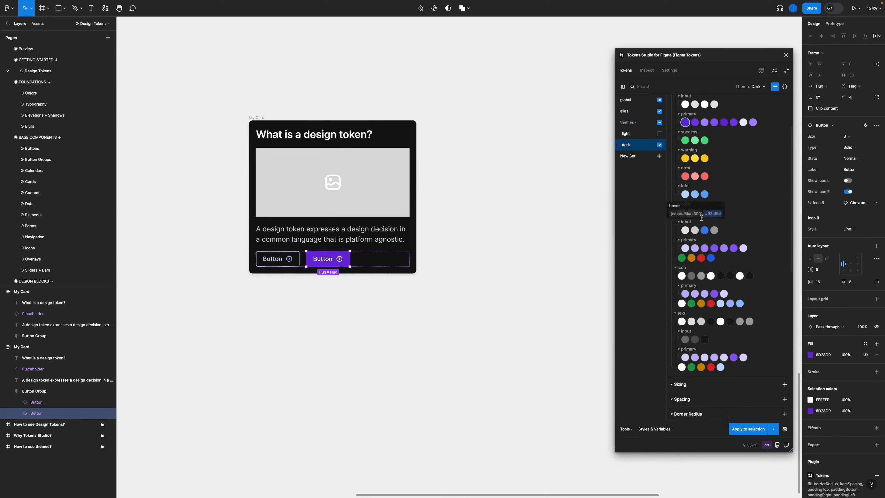
{"action": "scroll", "coordinate": [705, 313], "scroll_direction": "down", "scroll_amount": 2}
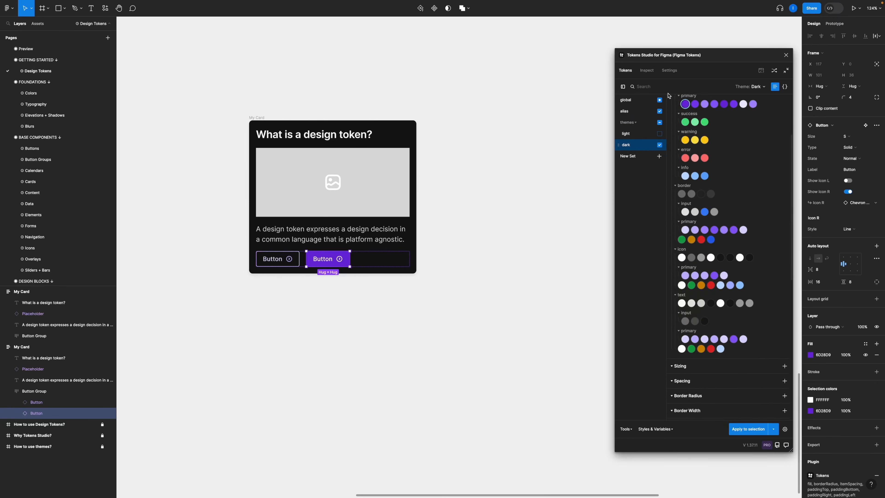
{"action": "left_click", "coordinate": [647, 72]}
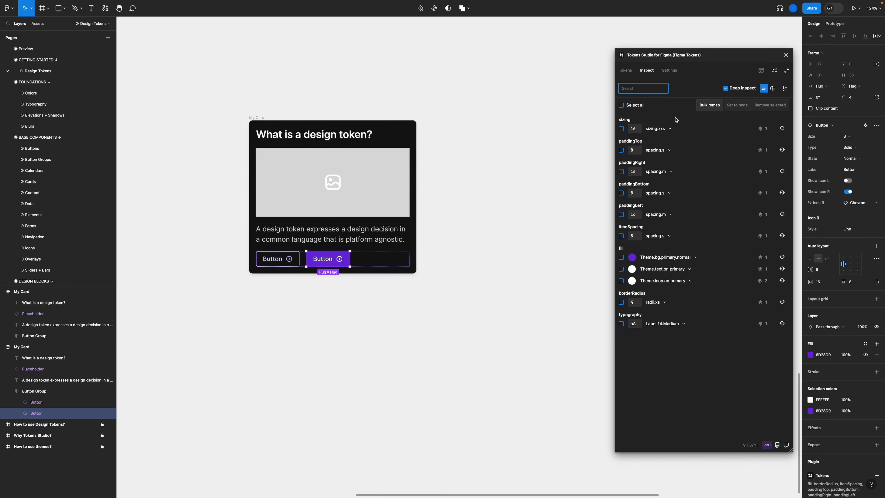
{"action": "left_click", "coordinate": [18, 413]}
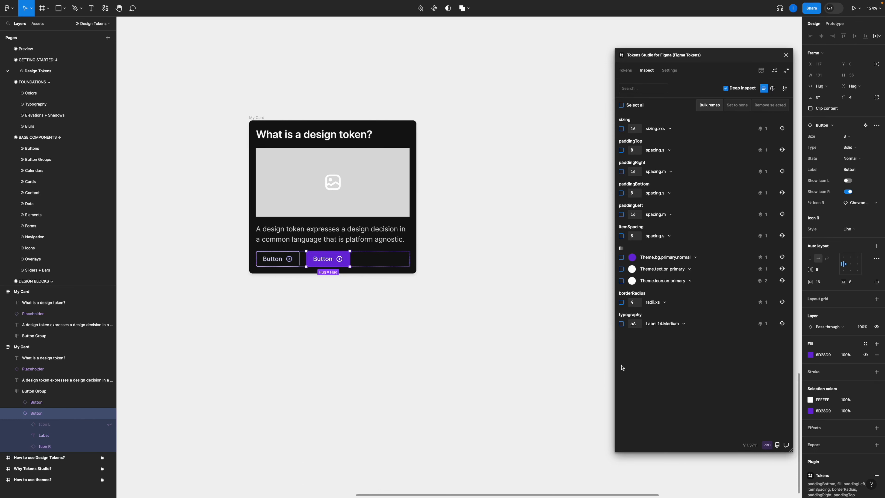
{"action": "left_click", "coordinate": [694, 258]}
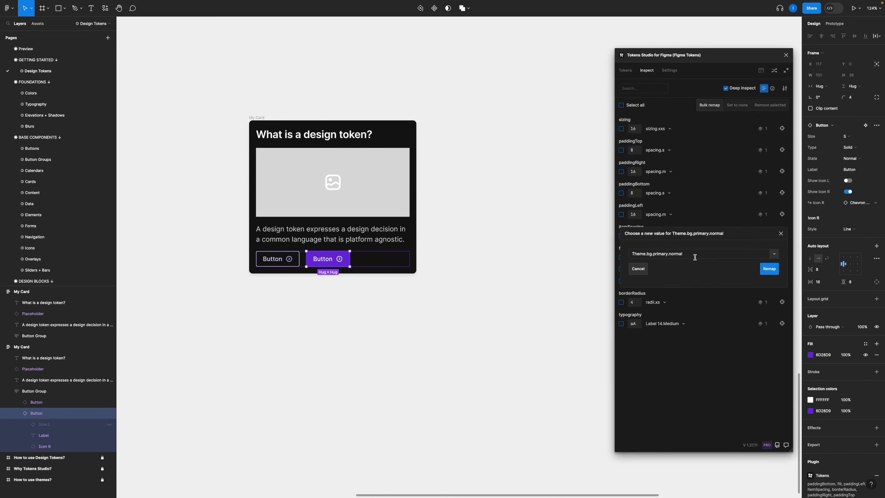
{"action": "double_click", "coordinate": [659, 254]}
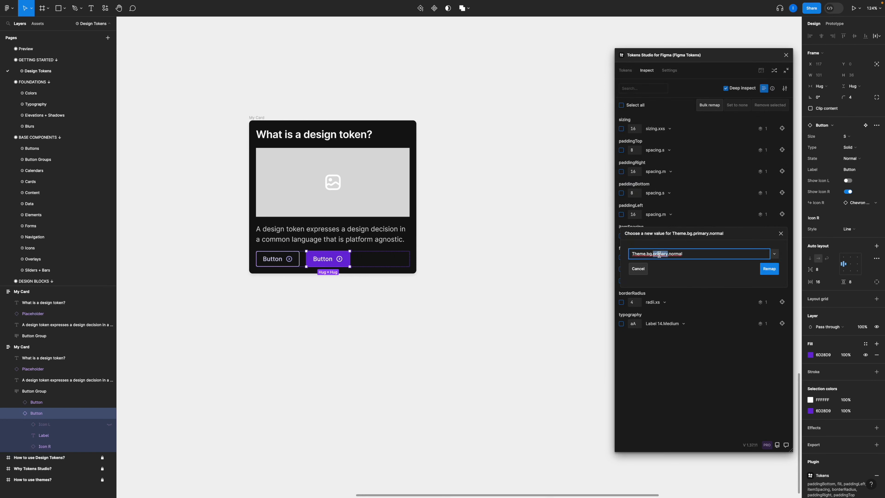
{"action": "type", "text": "success"}
{"action": "left_click", "coordinate": [769, 269]}
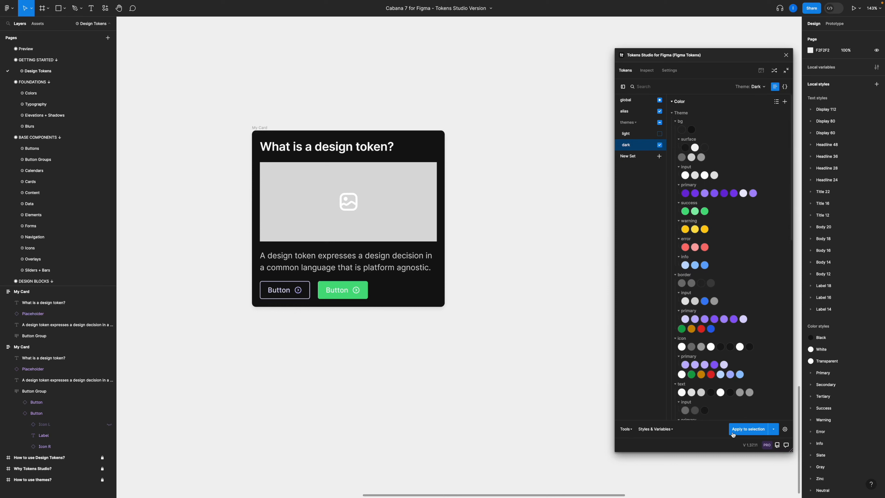
View the available scopes for applying tokens without changing the current one
{"action": "left_click", "coordinate": [773, 429]}
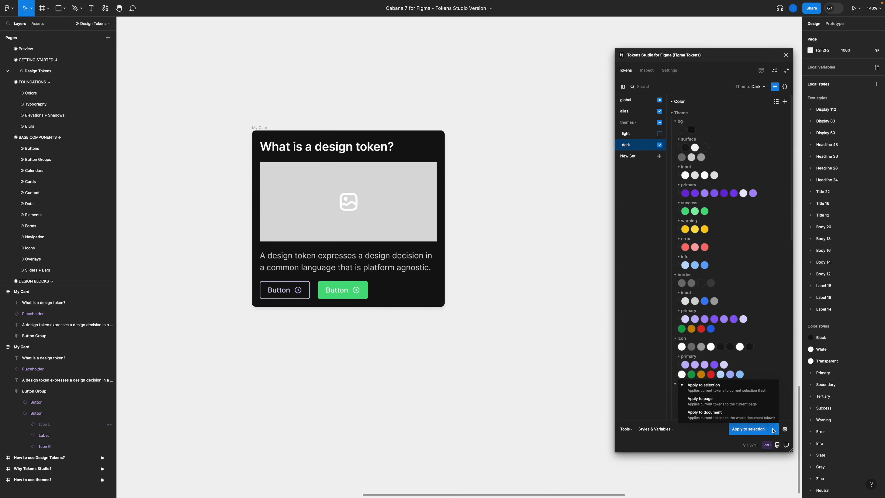
{"action": "left_click", "coordinate": [721, 437]}
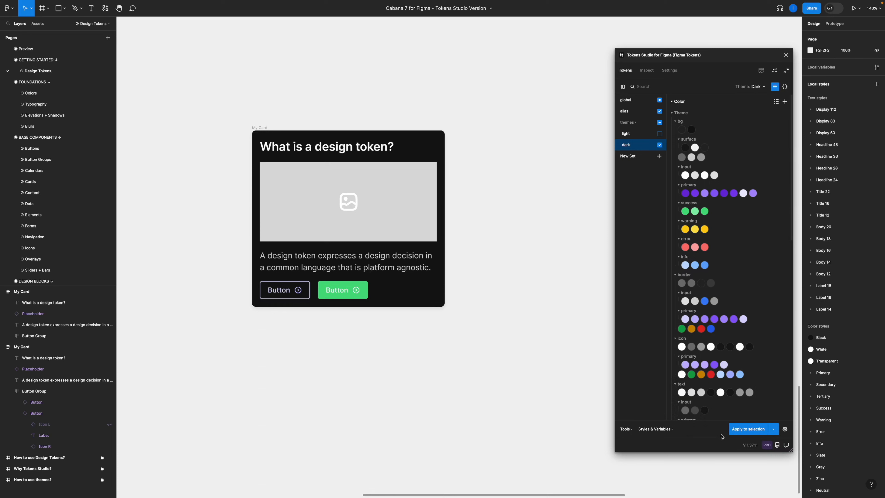